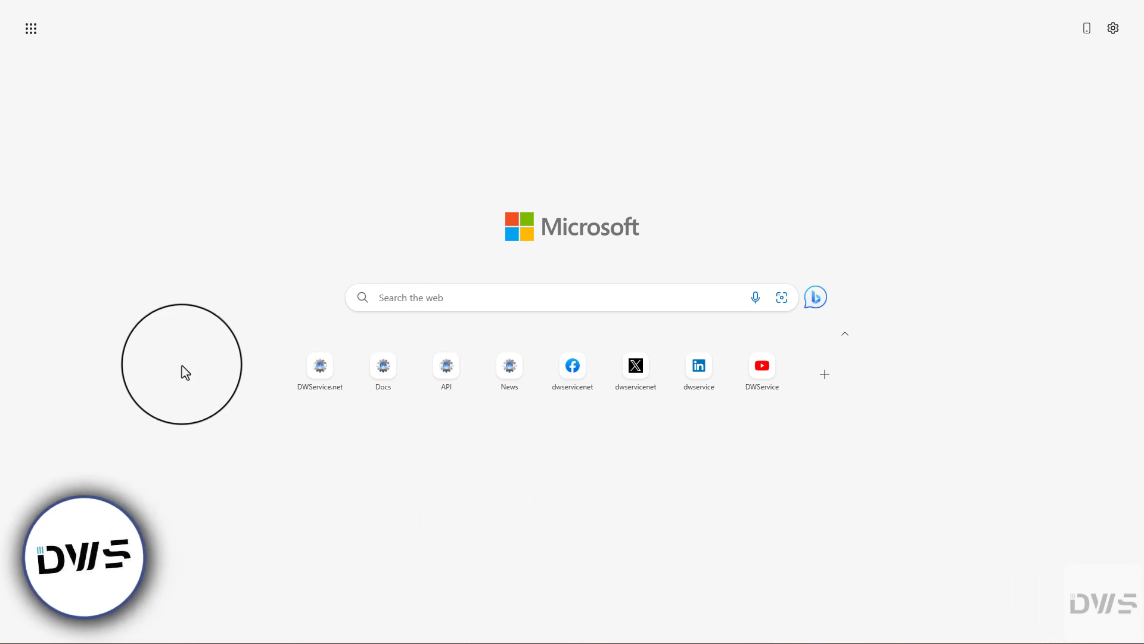
Step: Open DWService.net, compare the plans' monthly and annual prices, and return to the home page
{"action": "left_click", "coordinate": [321, 373]}
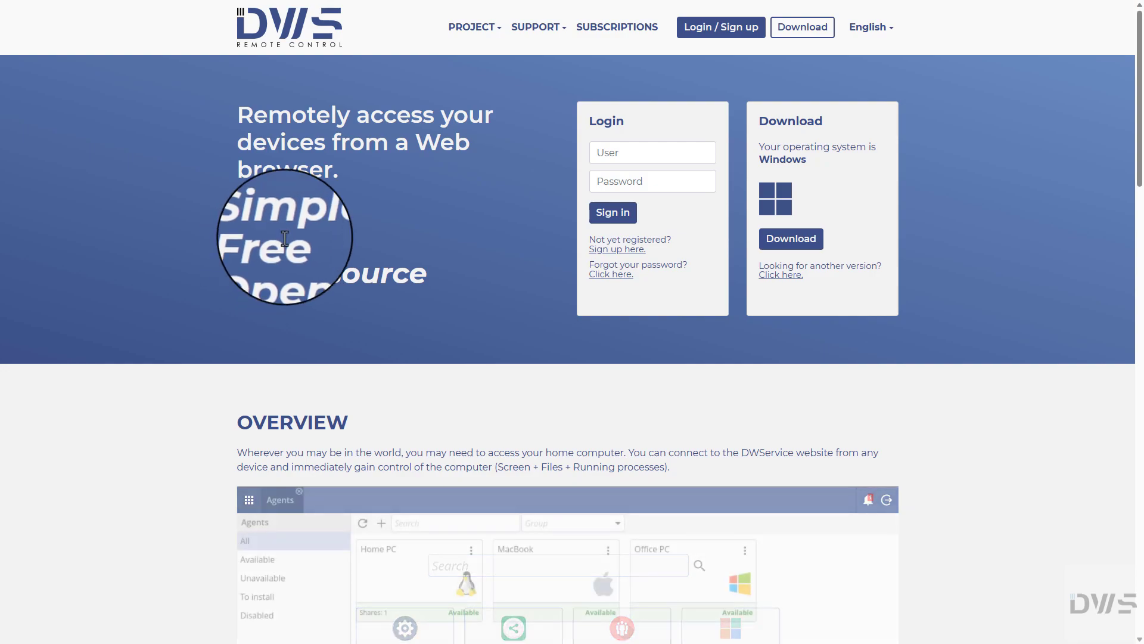
{"action": "left_click", "coordinate": [617, 29]}
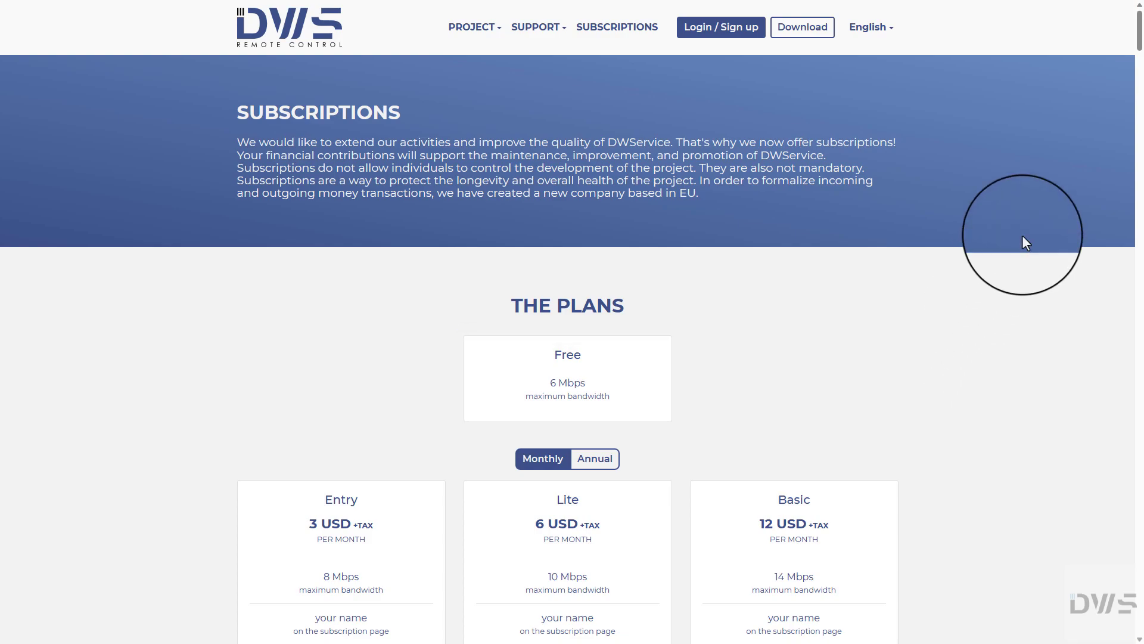
{"action": "scroll", "coordinate": [1015, 279], "scroll_direction": "down", "scroll_amount": 5}
{"action": "scroll", "coordinate": [1017, 284], "scroll_direction": "down", "scroll_amount": 2}
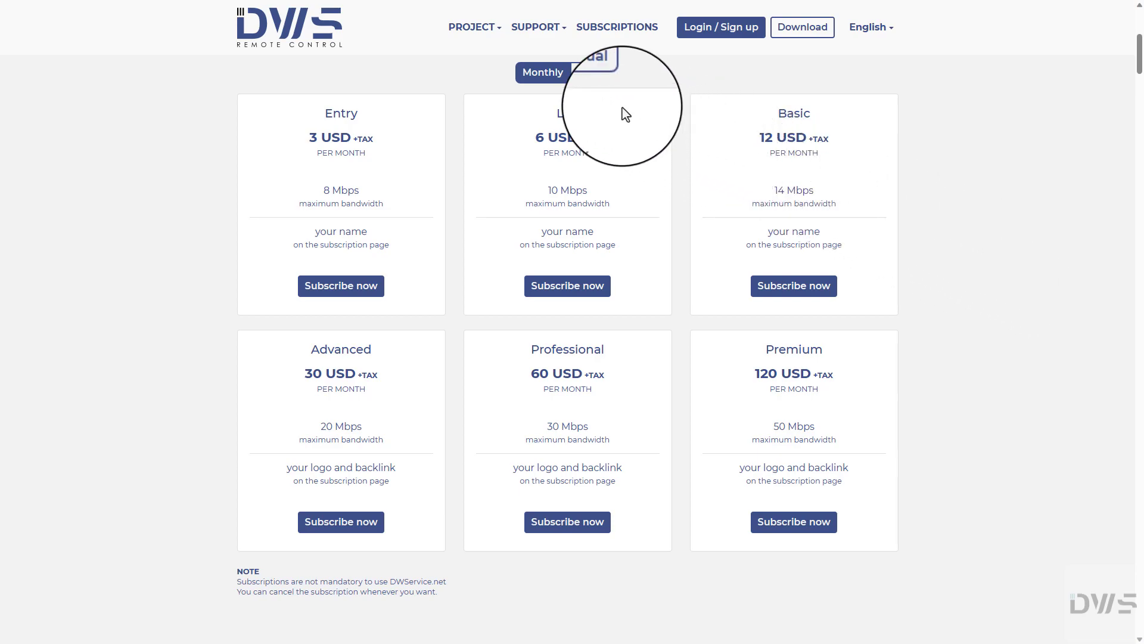
{"action": "left_click", "coordinate": [594, 78]}
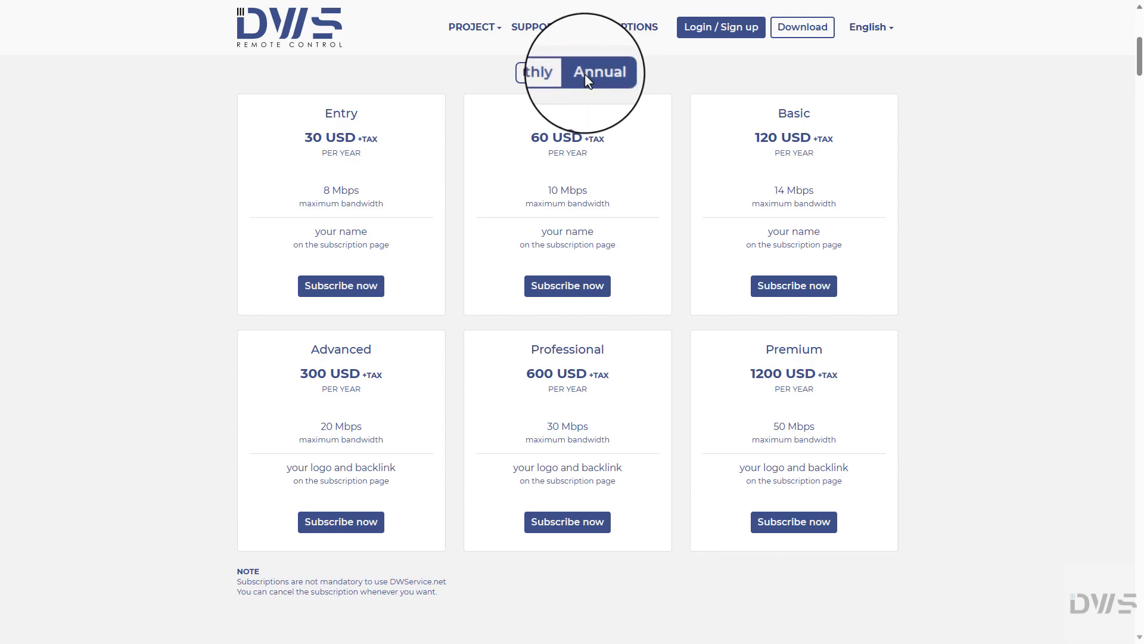
{"action": "left_click", "coordinate": [292, 43]}
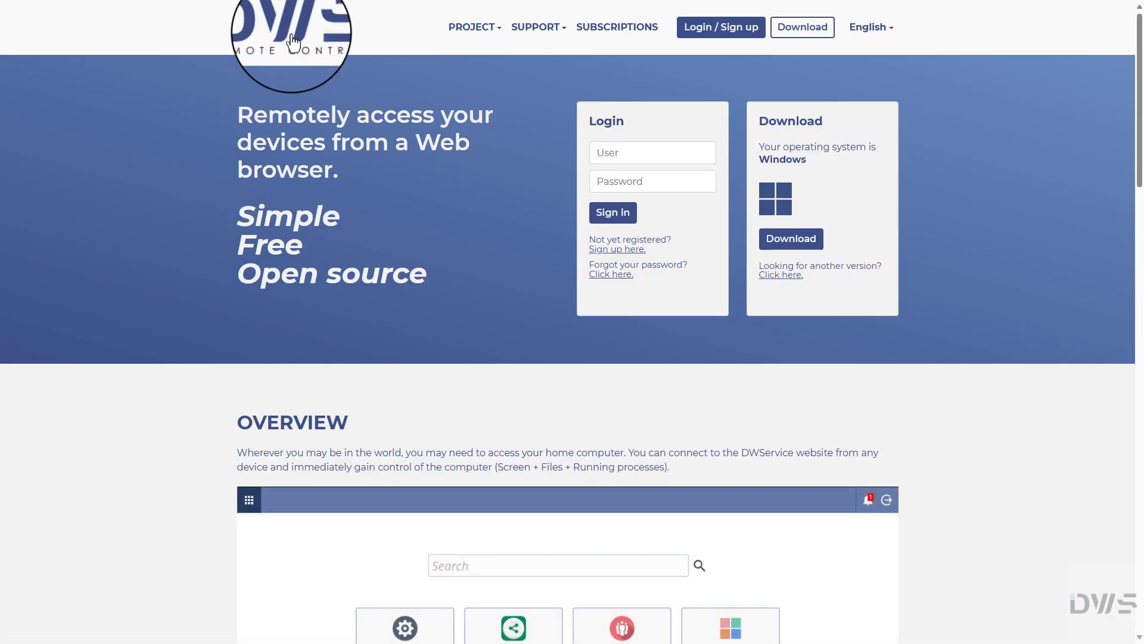
{"action": "left_click", "coordinate": [475, 36]}
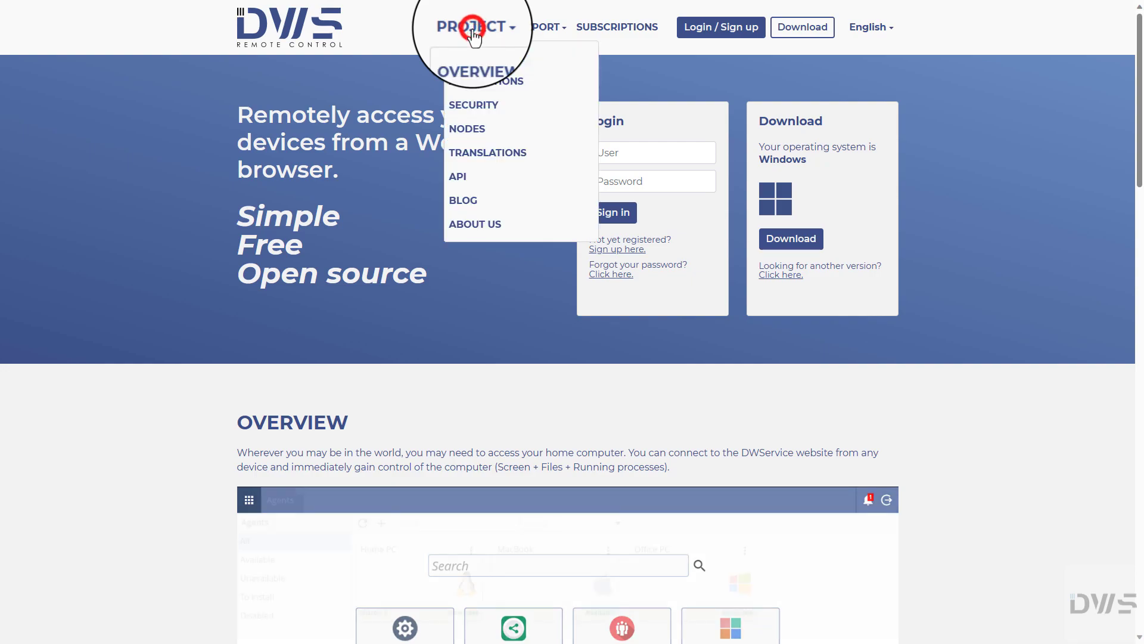
{"action": "left_click", "coordinate": [472, 234]}
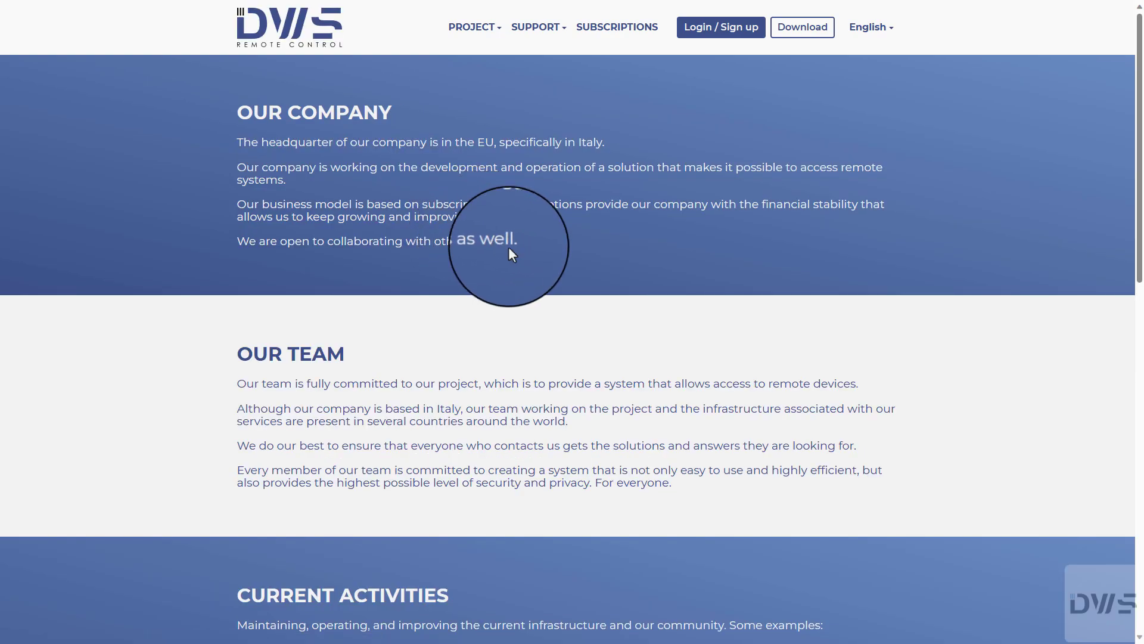
{"action": "scroll", "coordinate": [708, 360], "scroll_direction": "down", "scroll_amount": 10}
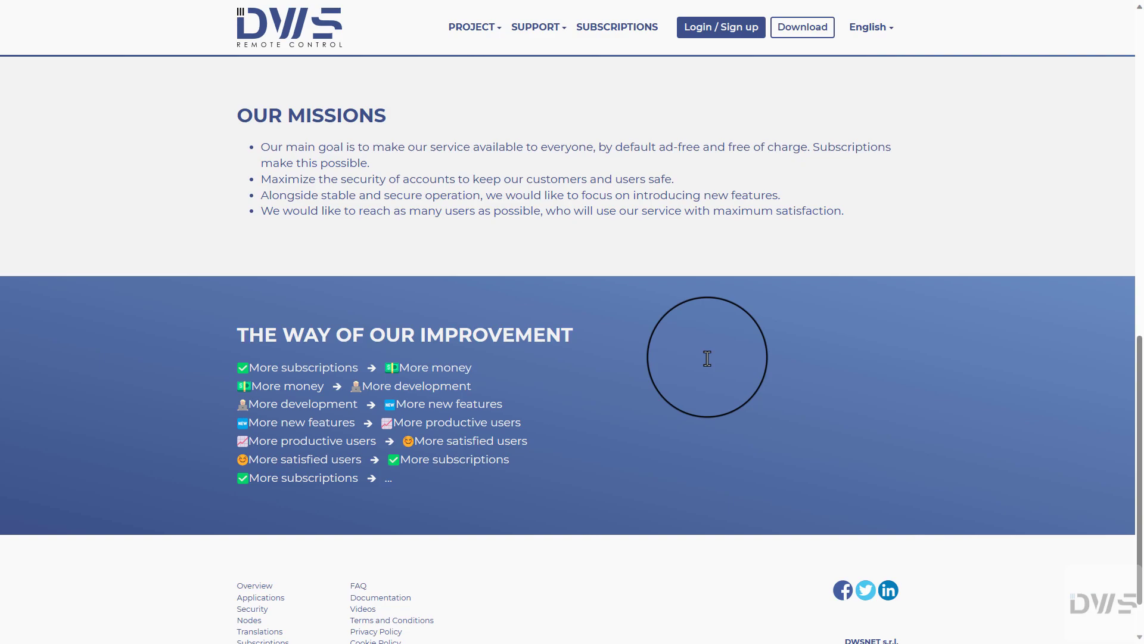
{"action": "scroll", "coordinate": [707, 358], "scroll_direction": "down", "scroll_amount": 1}
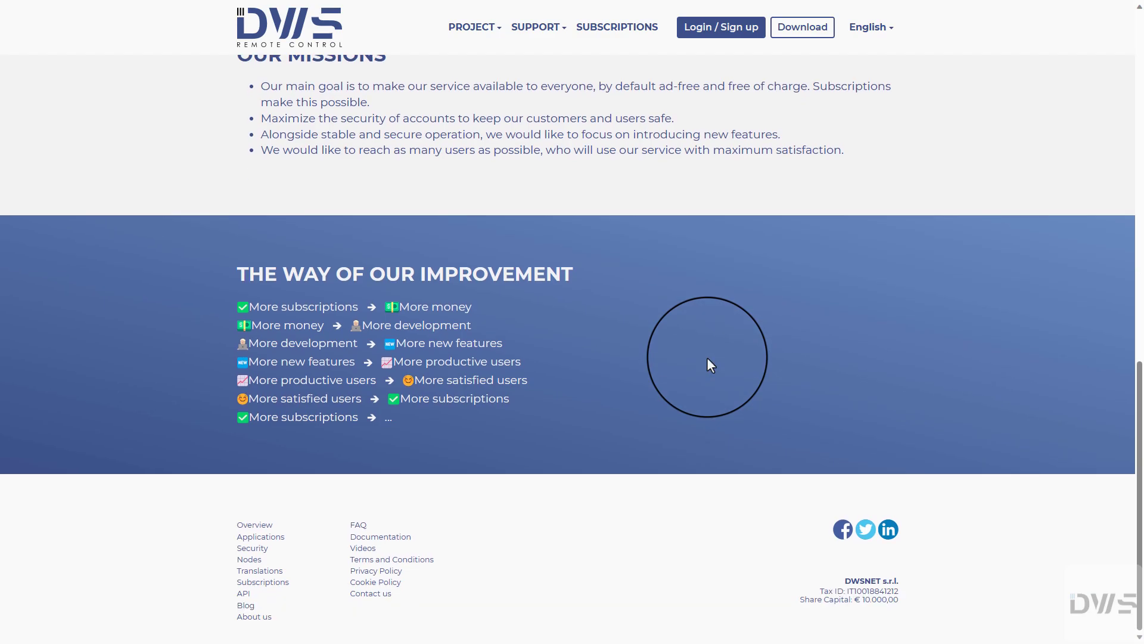
{"action": "scroll", "coordinate": [707, 358], "scroll_direction": "up", "scroll_amount": 13}
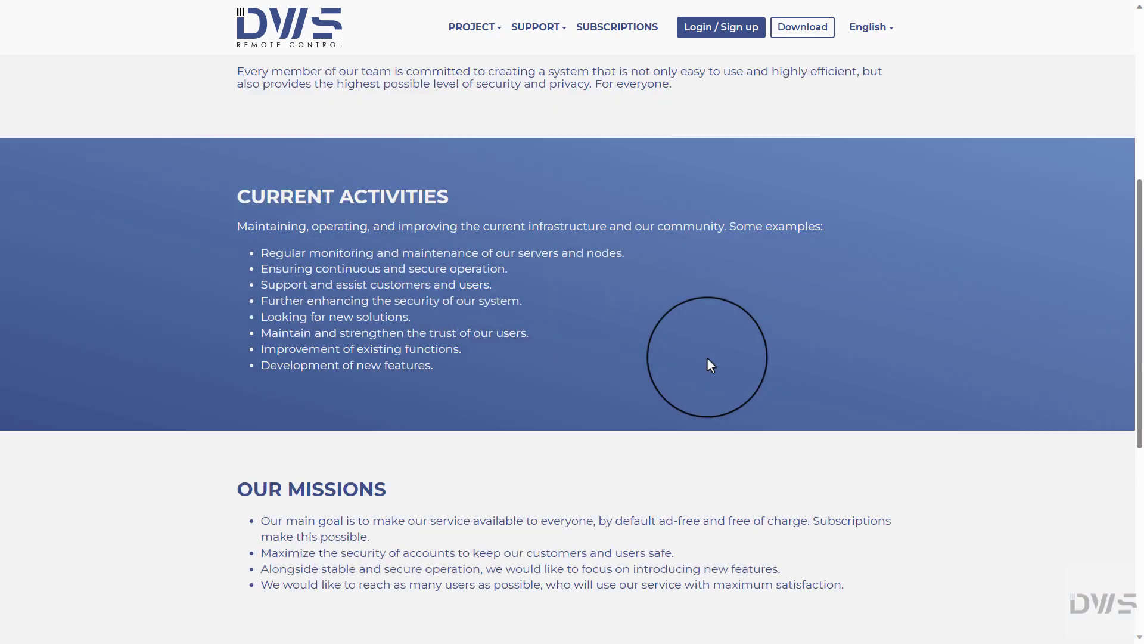
{"action": "scroll", "coordinate": [707, 359], "scroll_direction": "up", "scroll_amount": 3}
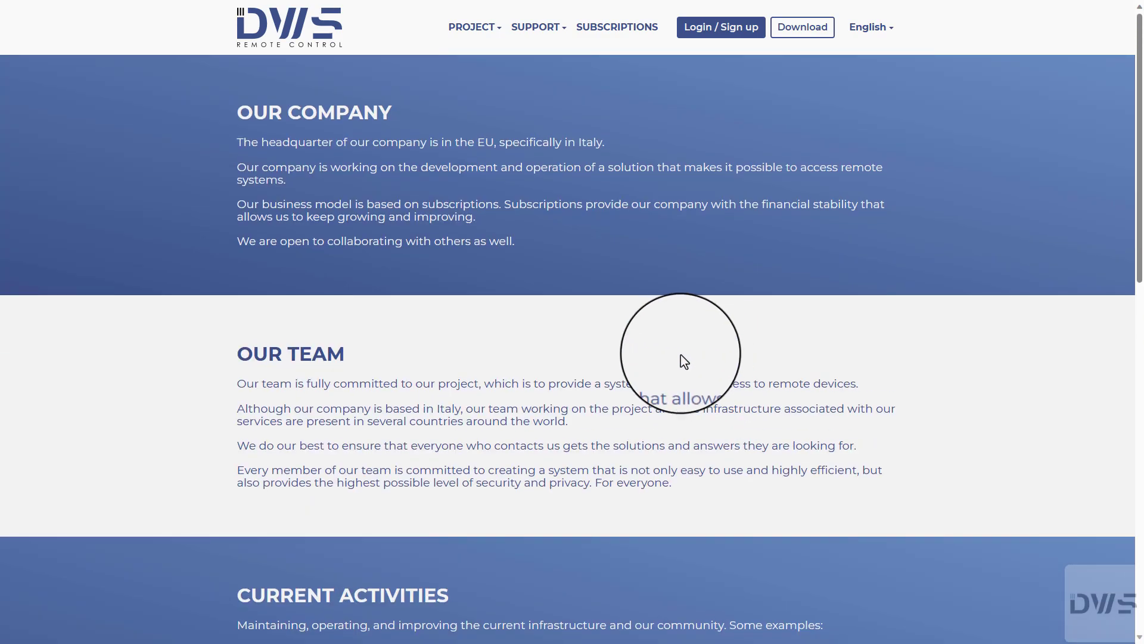
{"action": "left_click", "coordinate": [292, 43]}
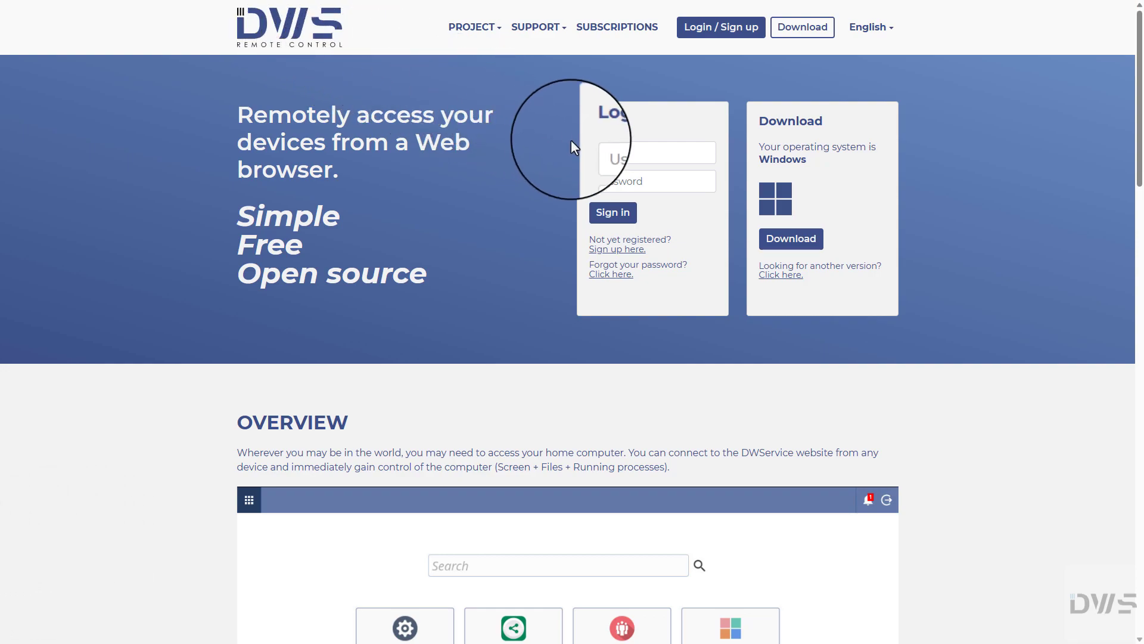
Step: Sign in with the pasted account e-mail and password
{"action": "left_click", "coordinate": [599, 152]}
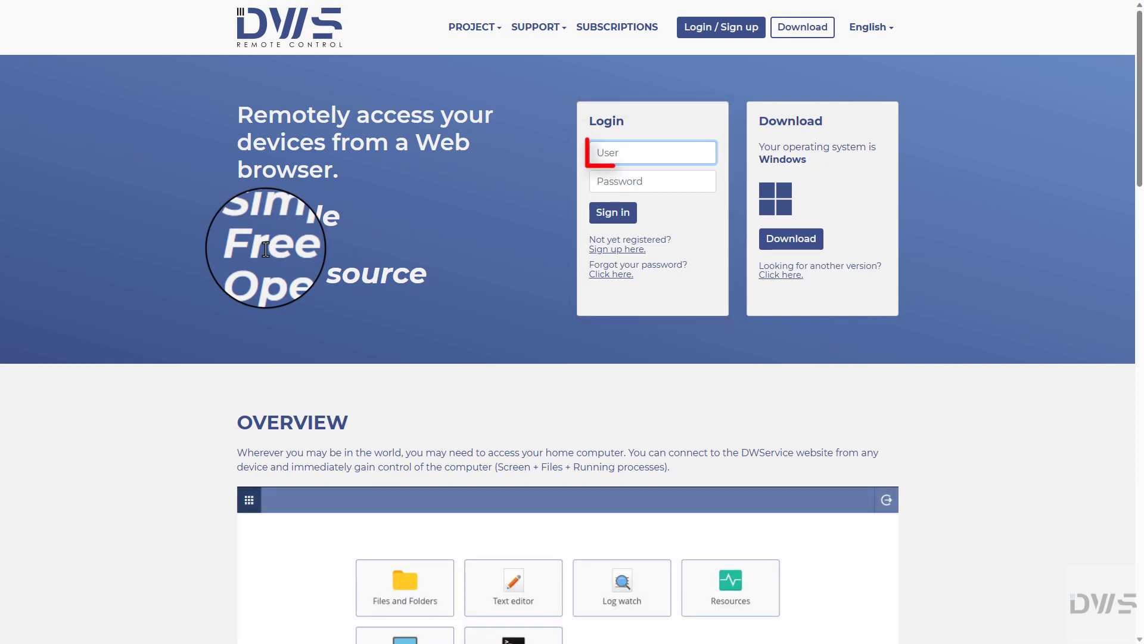
{"action": "key", "text": "ctrl+v"}
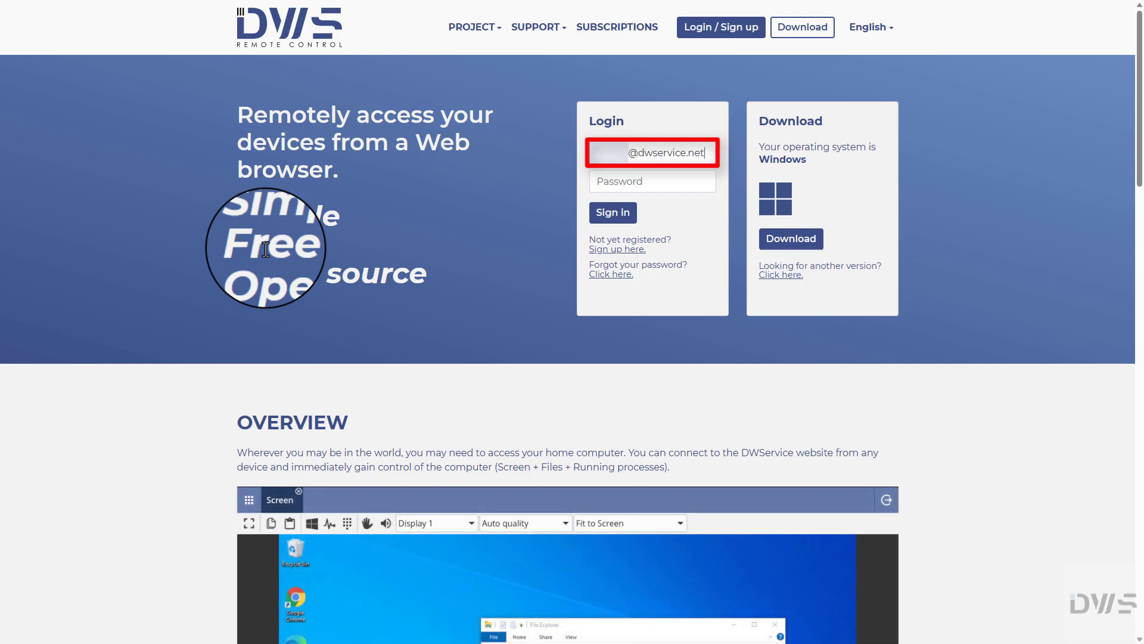
{"action": "key", "text": "Tab"}
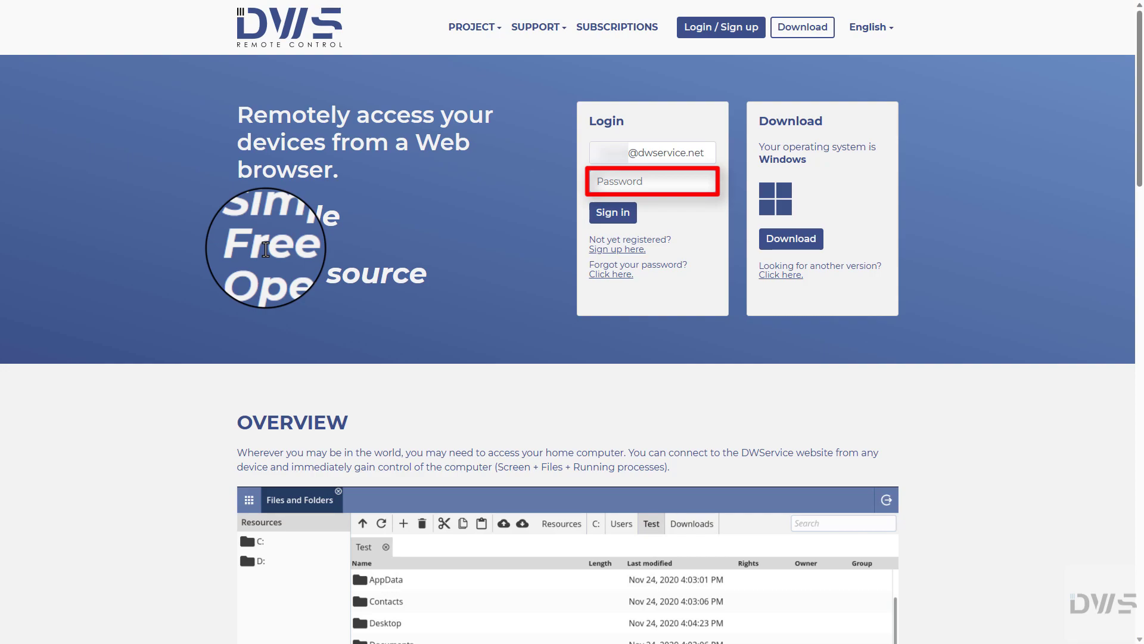
{"action": "key", "text": "ctrl+v"}
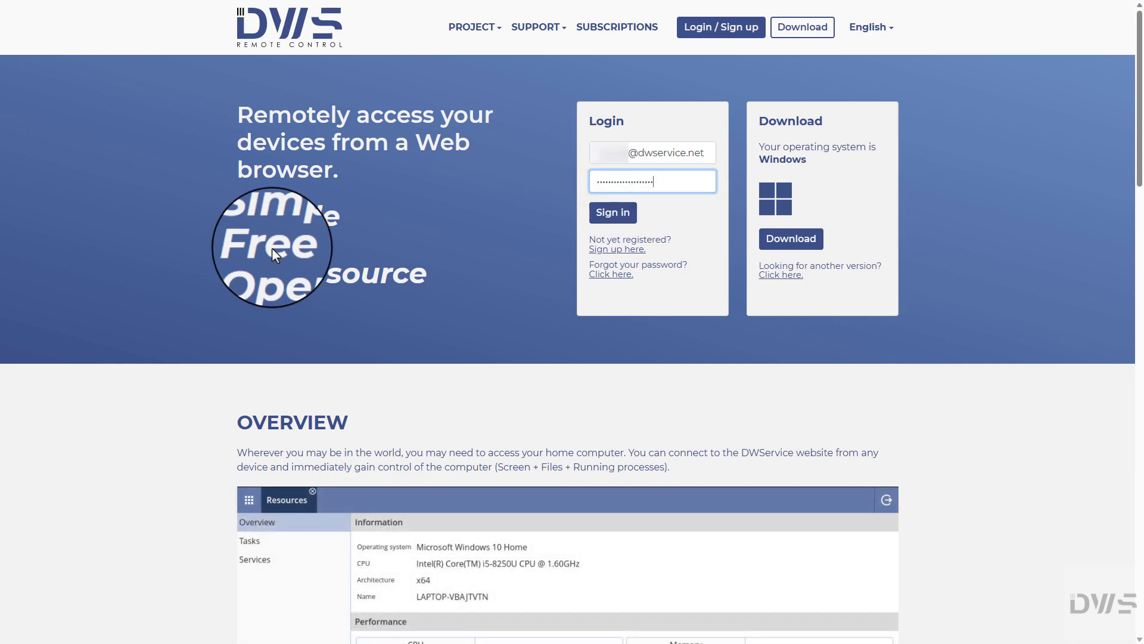
{"action": "left_click", "coordinate": [613, 220]}
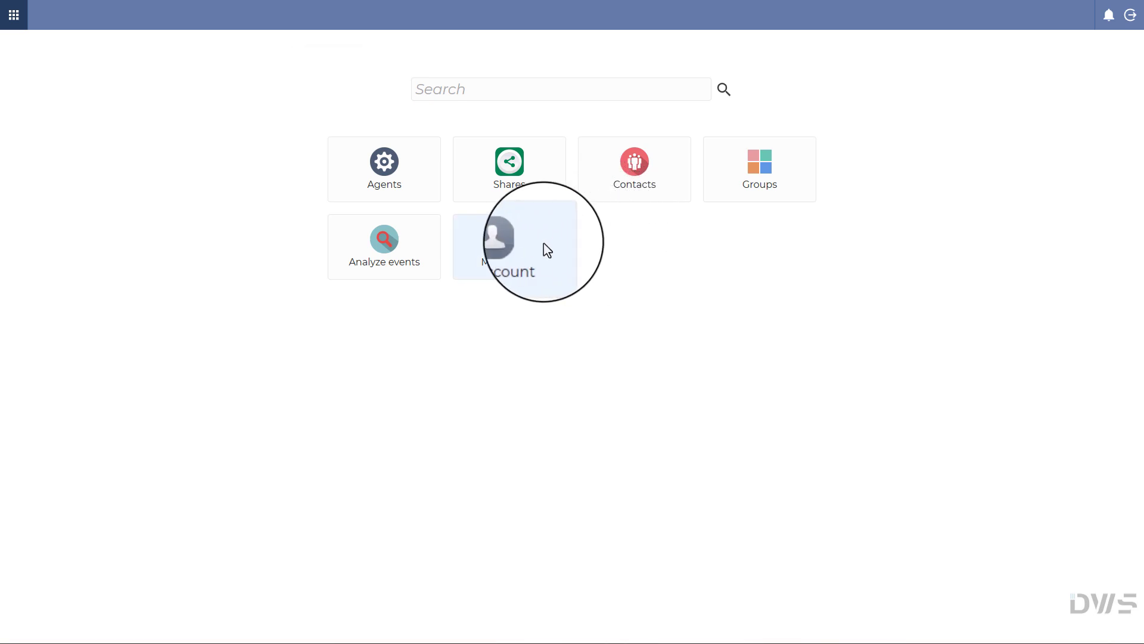
Step: Open My Account's Subscriptions page and switch the plan pricing to annual, then back to monthly
{"action": "left_click", "coordinate": [510, 251]}
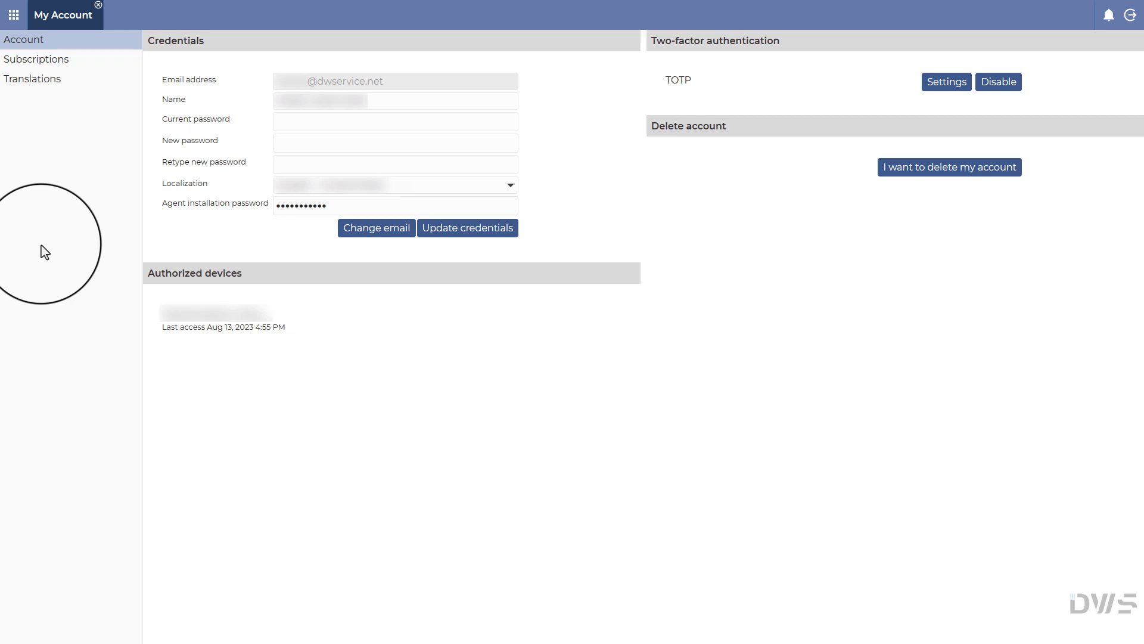
{"action": "left_click", "coordinate": [31, 62]}
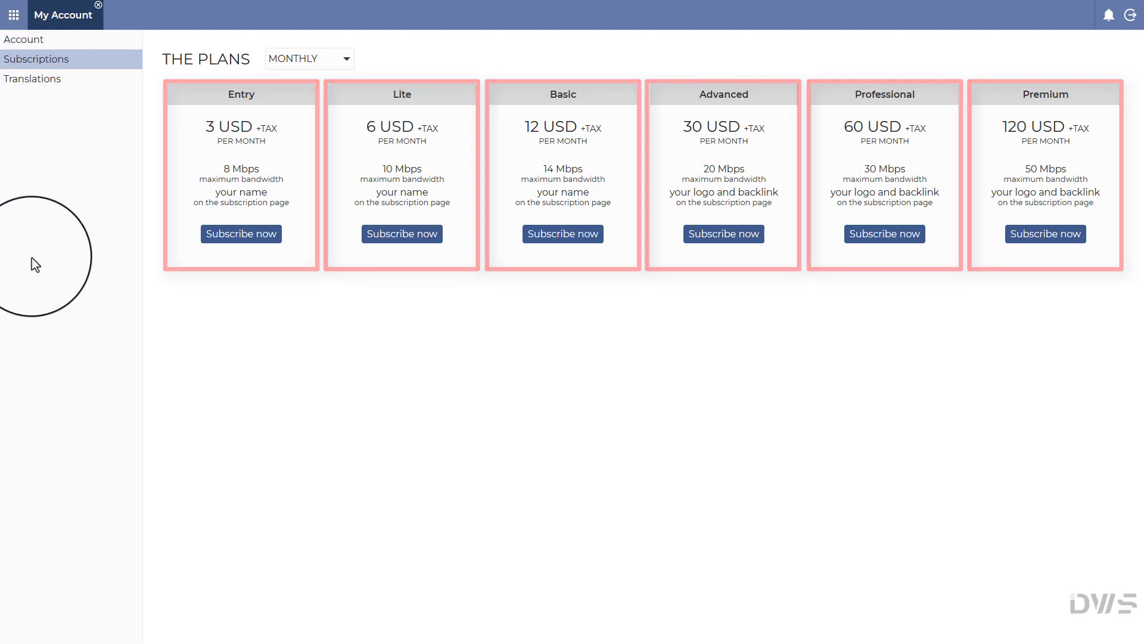
{"action": "left_click", "coordinate": [346, 58]}
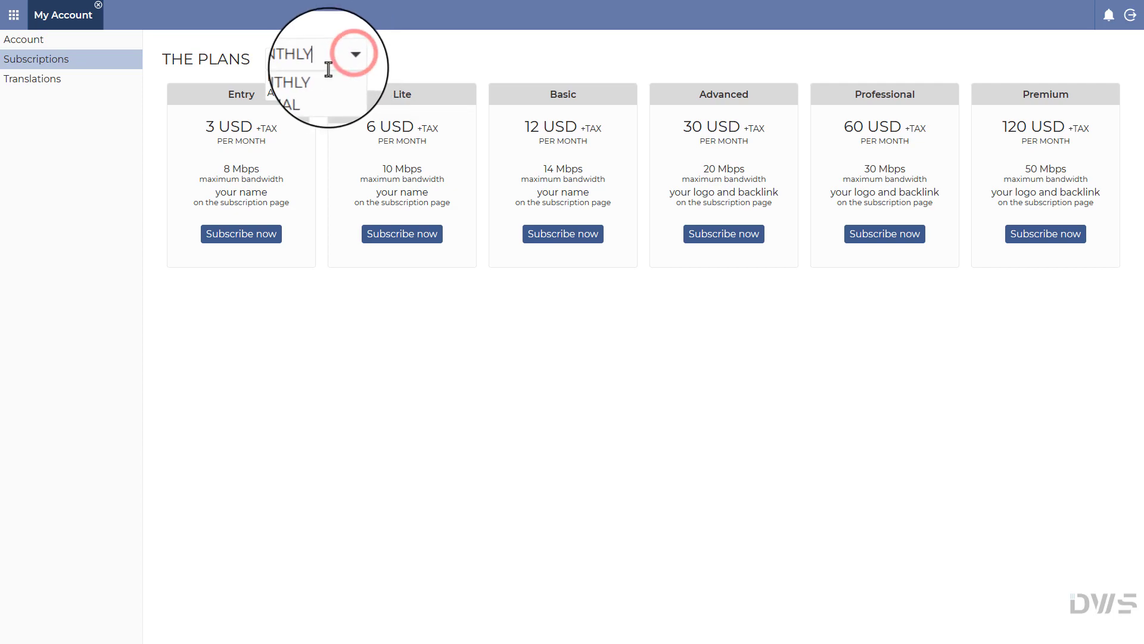
{"action": "left_click", "coordinate": [284, 97]}
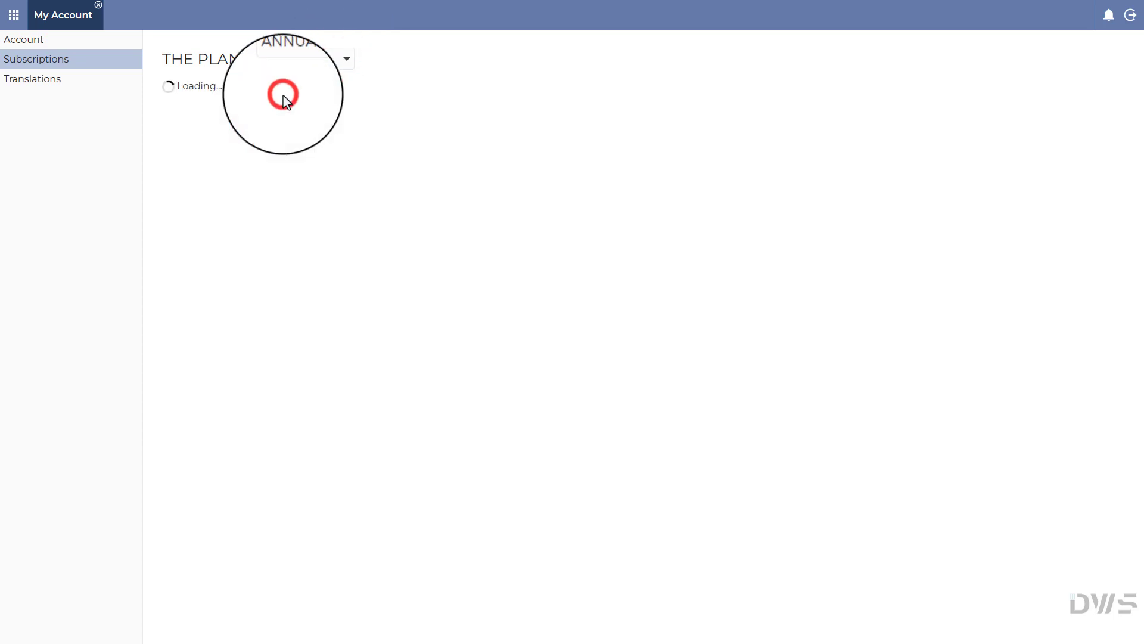
{"action": "left_click", "coordinate": [346, 60]}
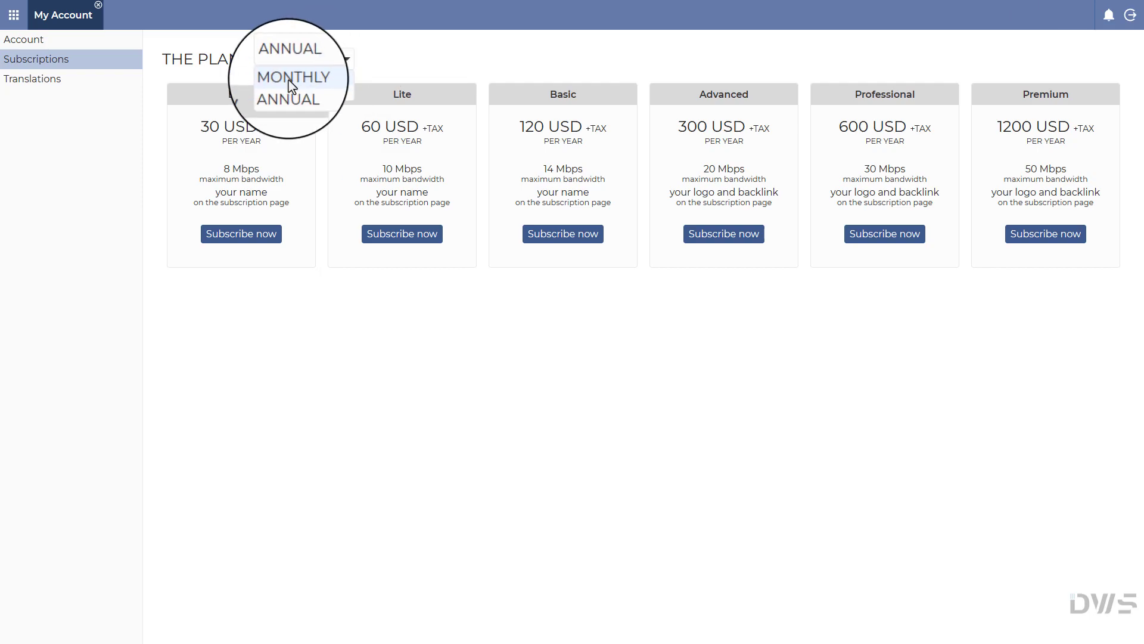
{"action": "left_click", "coordinate": [288, 80]}
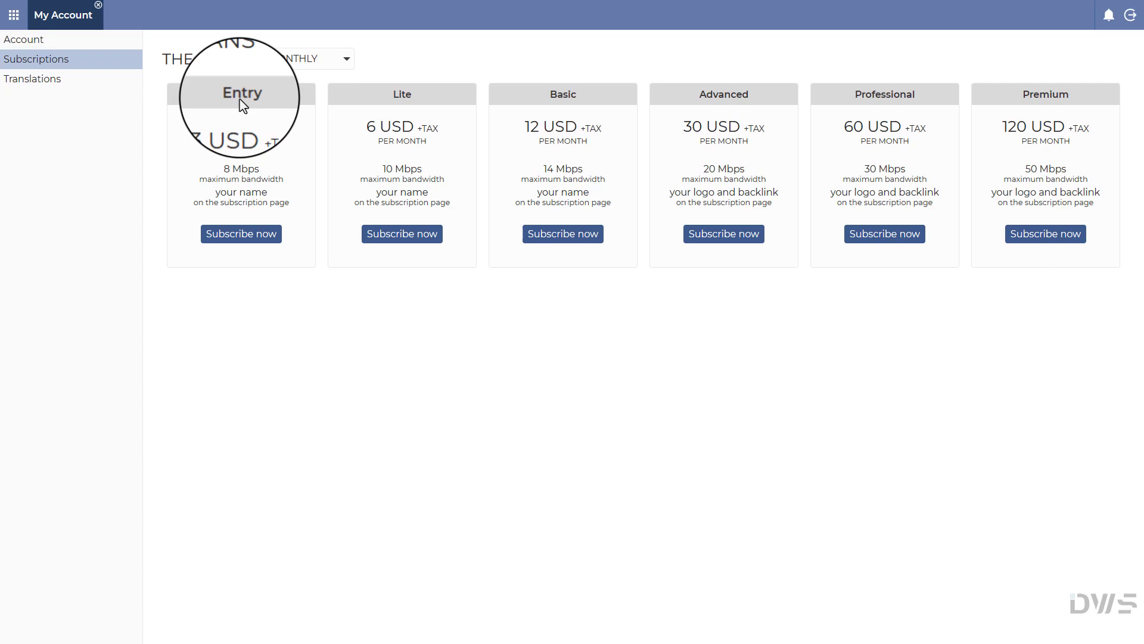
Step: Start the Entry plan checkout, set the billing country to Poland, and continue to payment
{"action": "left_click", "coordinate": [241, 236]}
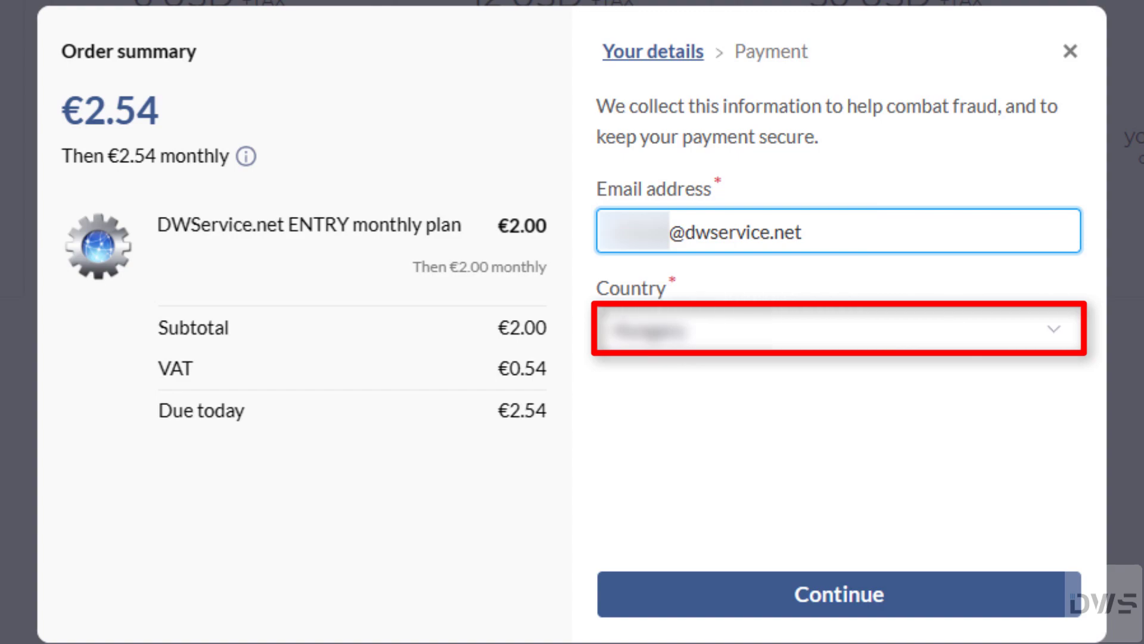
{"action": "left_click", "coordinate": [1053, 328]}
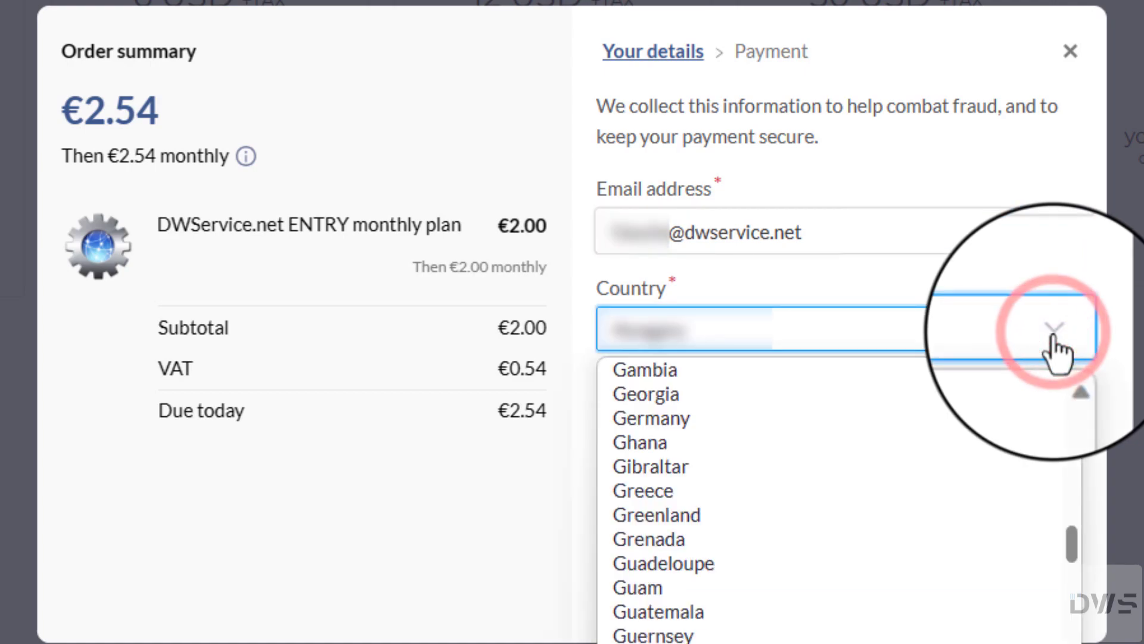
{"action": "left_click_drag", "start_coordinate": [1071, 543], "coordinate": [1070, 643]}
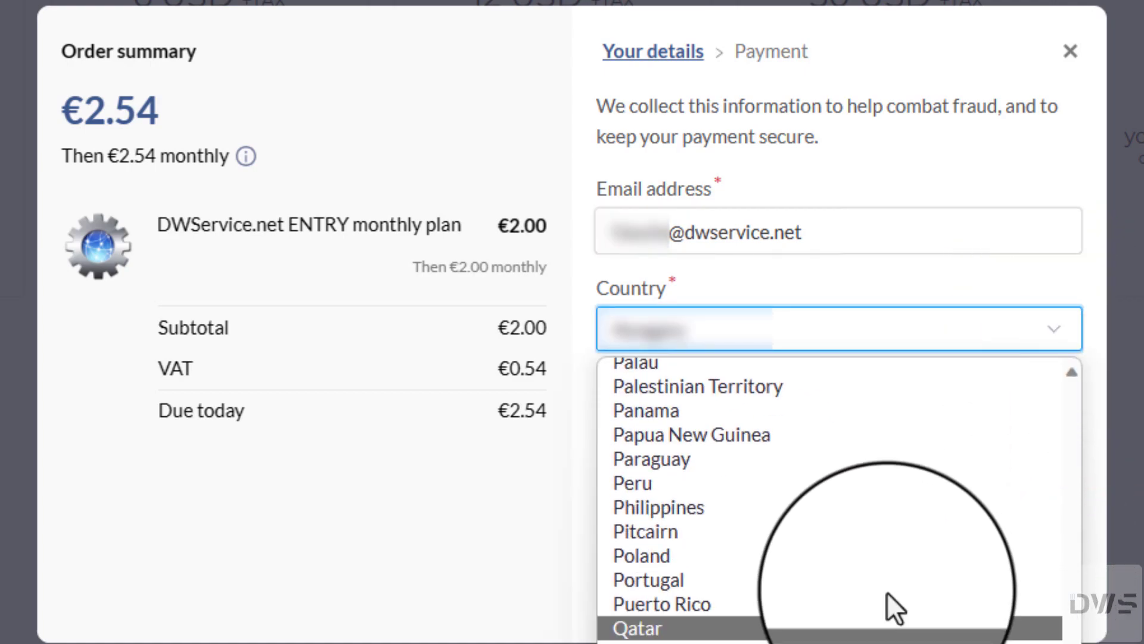
{"action": "left_click", "coordinate": [835, 560]}
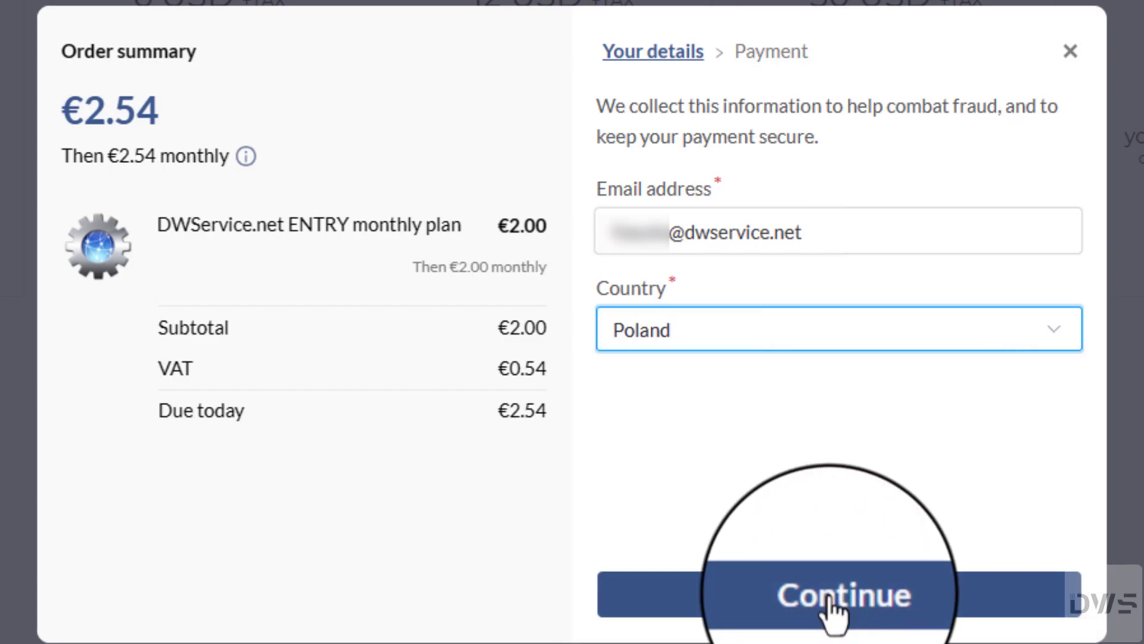
{"action": "left_click", "coordinate": [830, 596]}
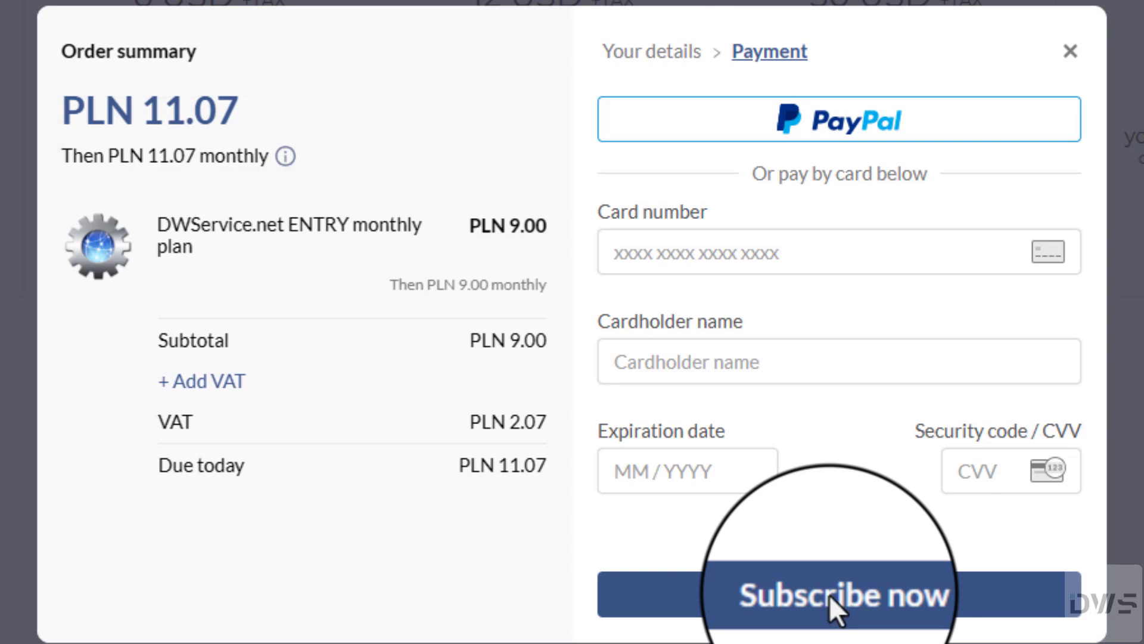
Step: Go back to Your details, change the billing country from Poland, and continue to payment
{"action": "left_click", "coordinate": [654, 54]}
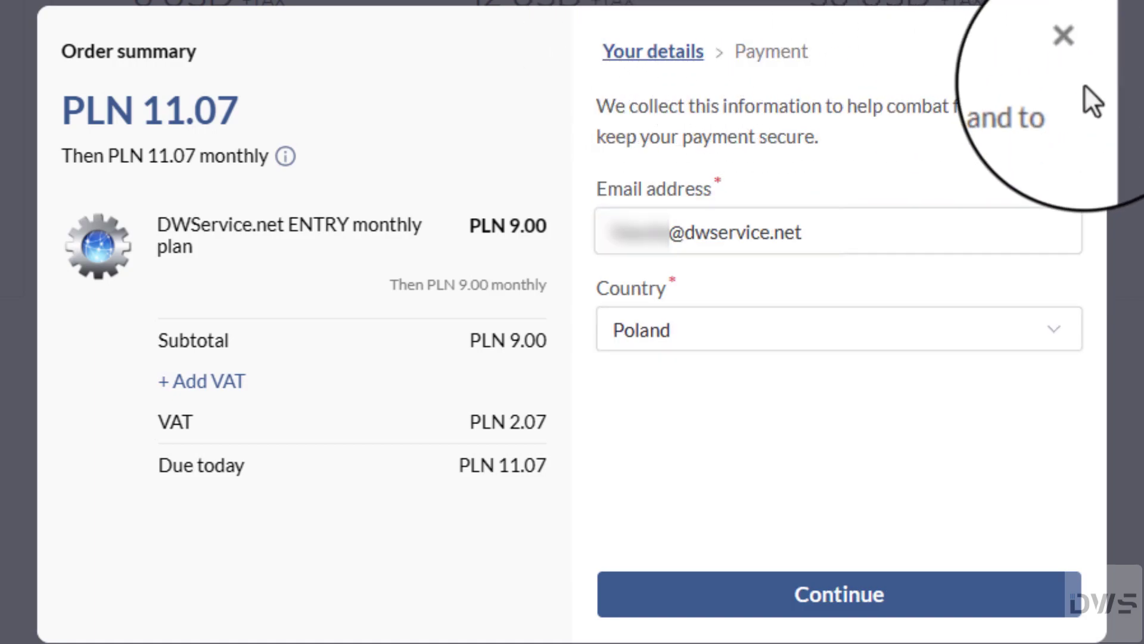
{"action": "left_click", "coordinate": [1053, 331]}
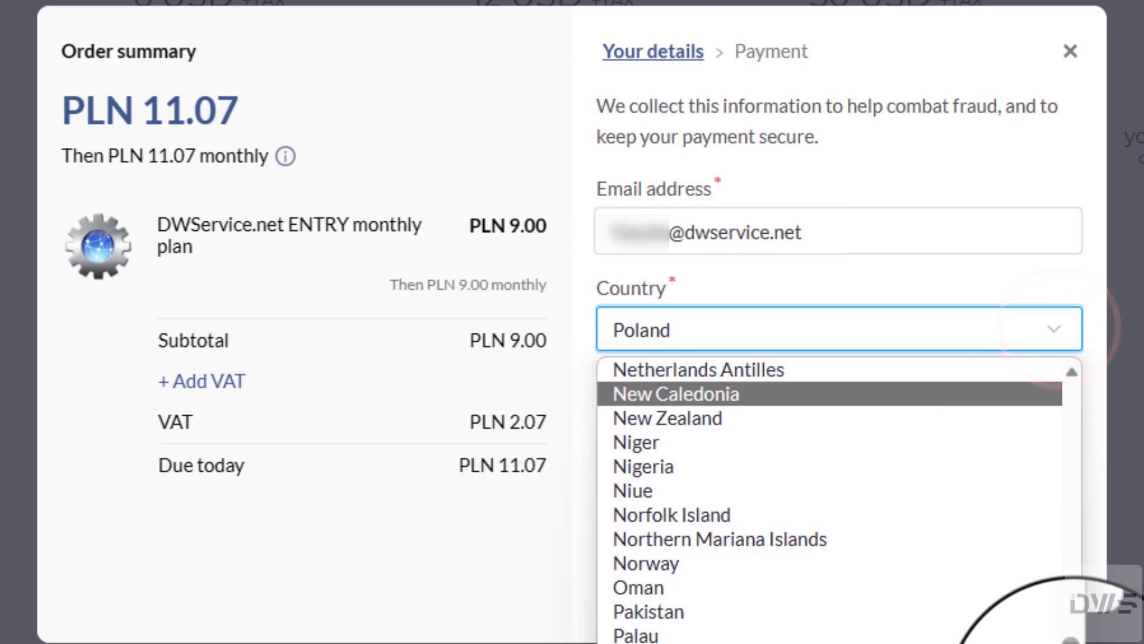
{"action": "scroll", "coordinate": [1071, 637], "scroll_direction": "up", "scroll_amount": 10}
{"action": "left_click", "coordinate": [1071, 633]}
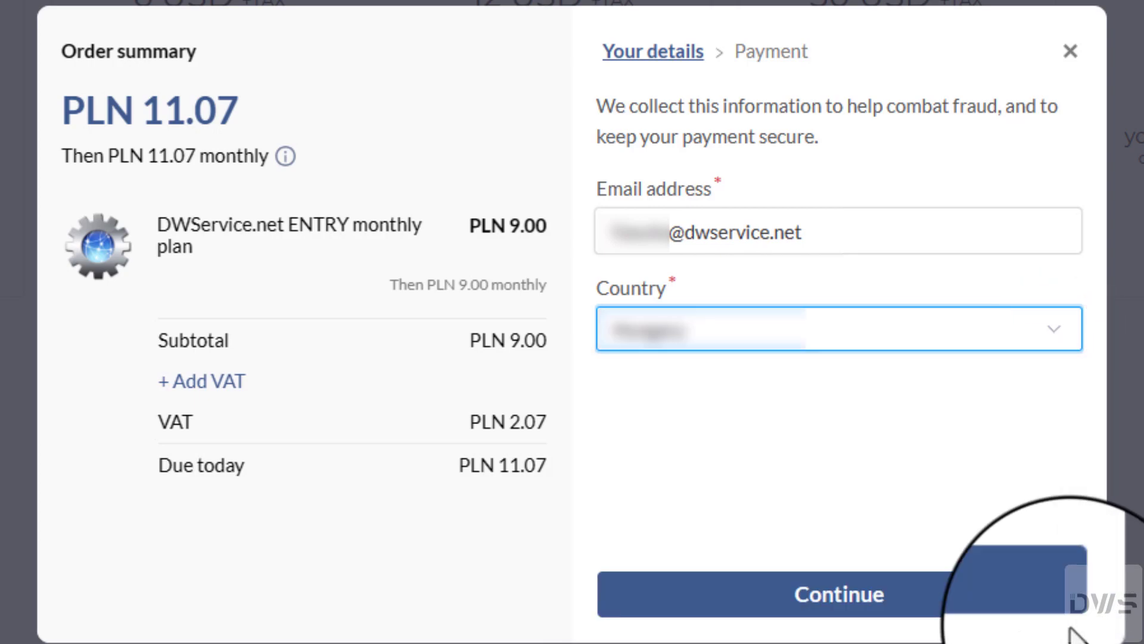
{"action": "left_click", "coordinate": [841, 606]}
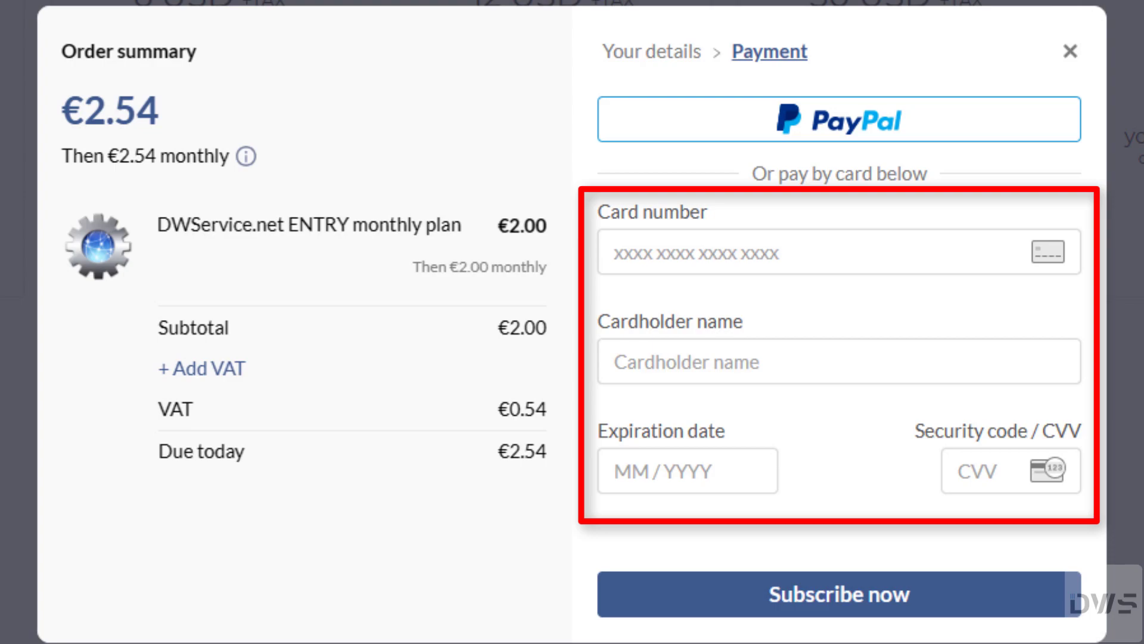
Step: Fill in the card number, cardholder's name, expiration date and security code
{"action": "left_click", "coordinate": [614, 248]}
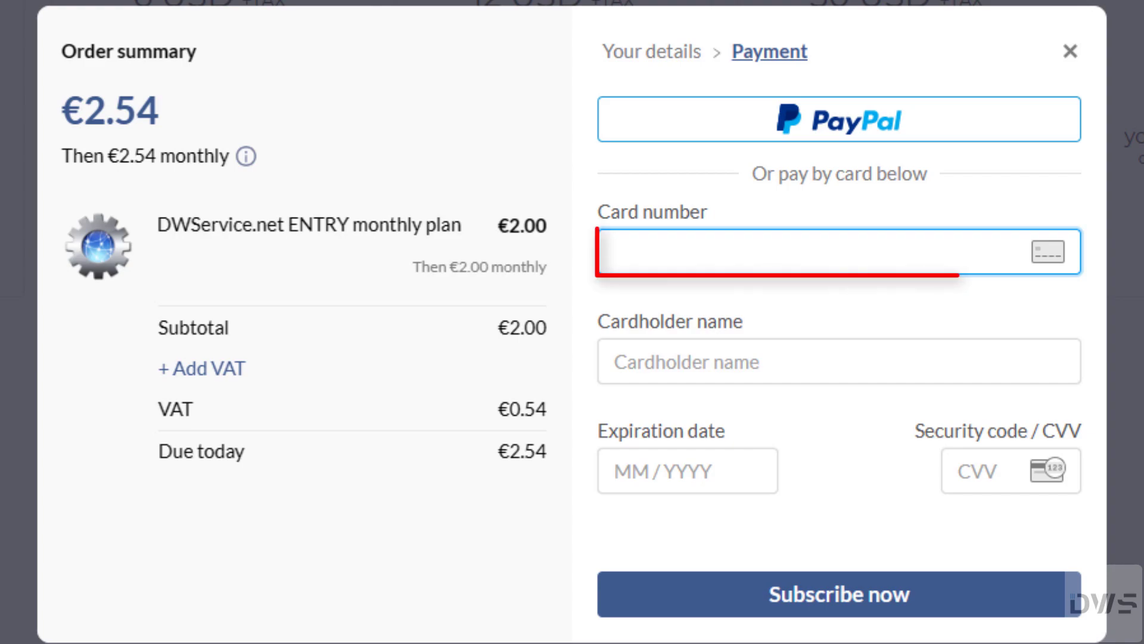
{"action": "type", "text": "5555 5555 5555 4444"}
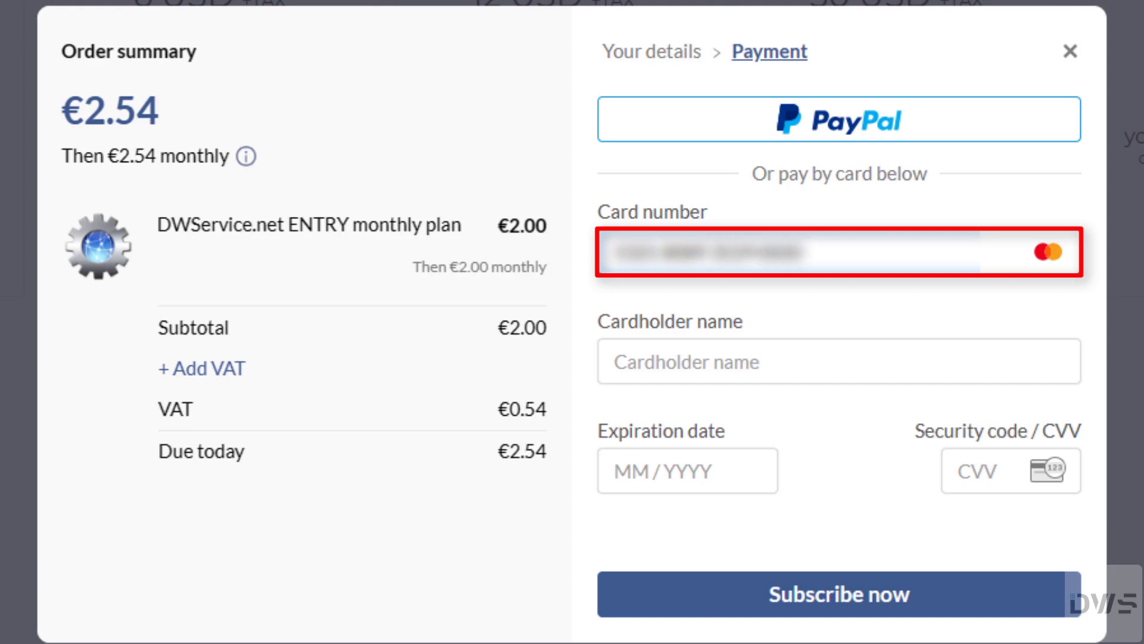
{"action": "key", "text": "Tab"}
{"action": "type", "text": "John Smithson Doeson"}
{"action": "key", "text": "Tab"}
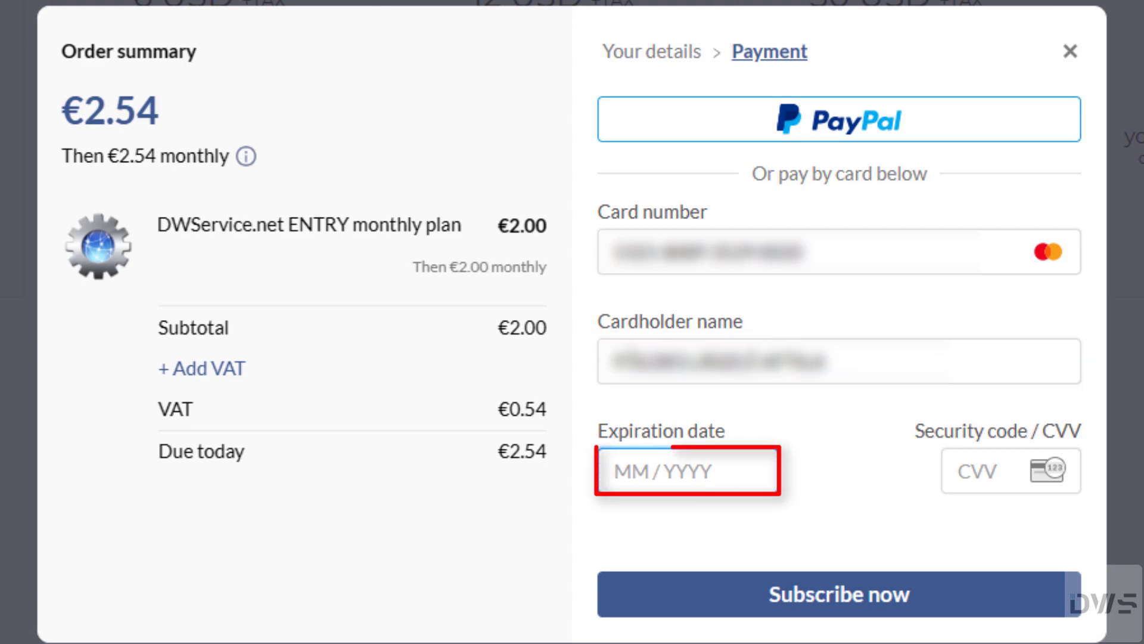
{"action": "type", "text": "1226"}
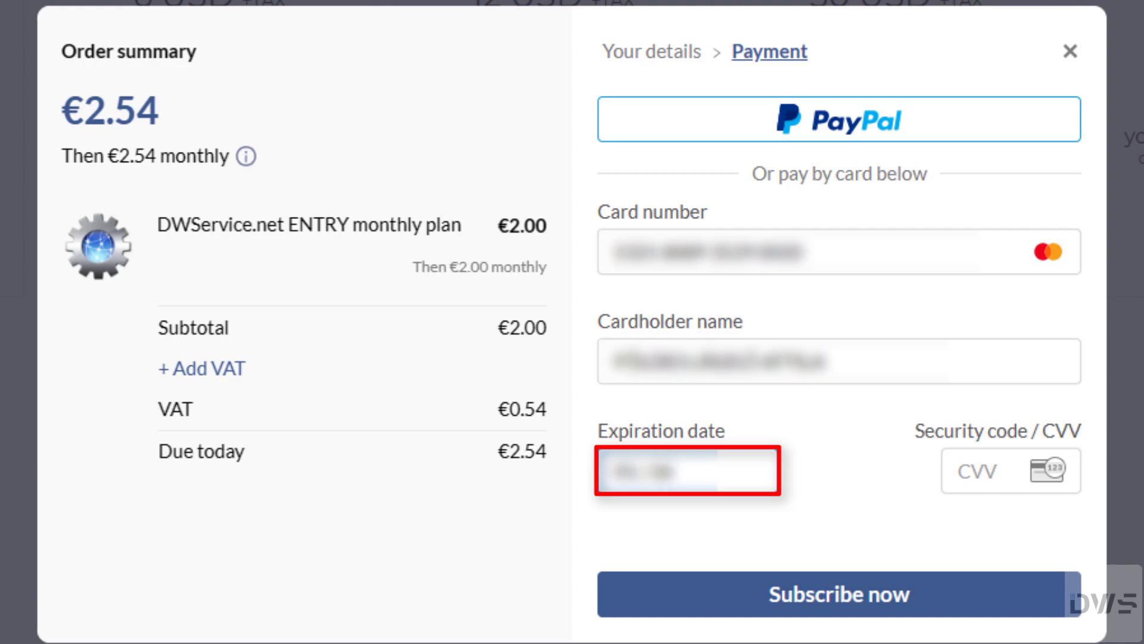
{"action": "left_click", "coordinate": [977, 471]}
{"action": "type", "text": "123"}
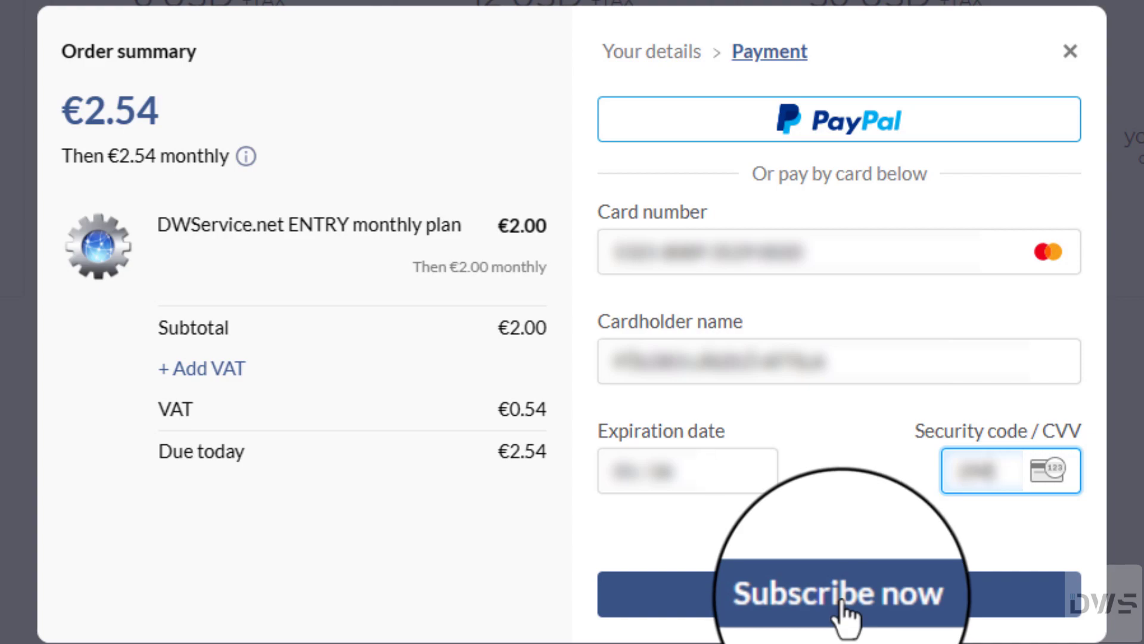
Step: Submit the €2.54 card payment, pass the 3DS bank check, and close the checkout
{"action": "left_click", "coordinate": [821, 599]}
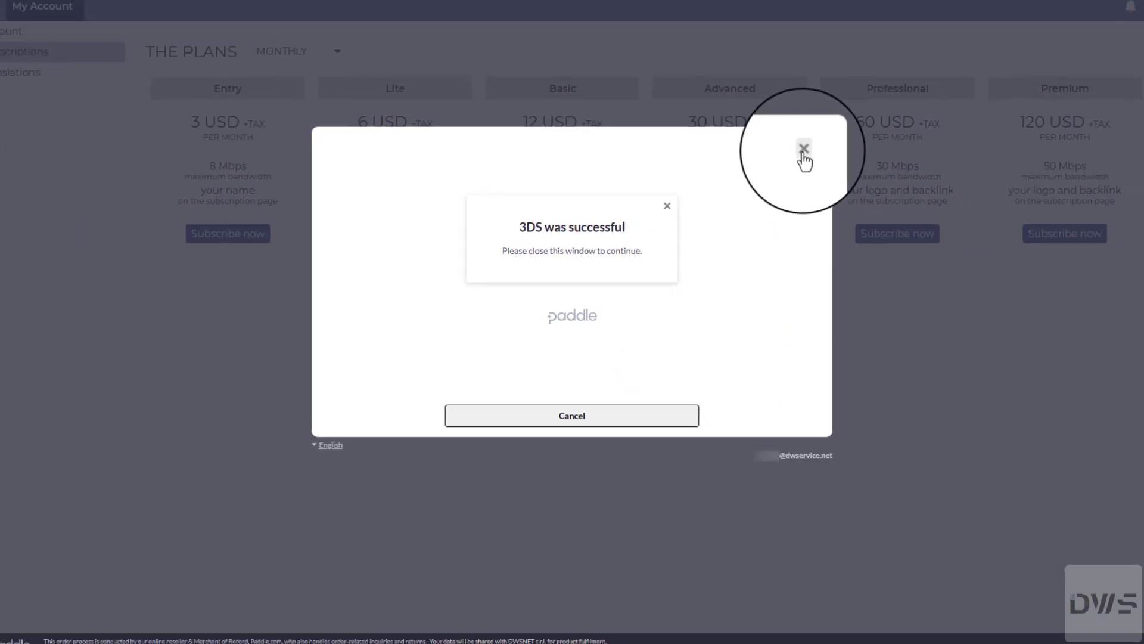
{"action": "left_click", "coordinate": [1048, 54]}
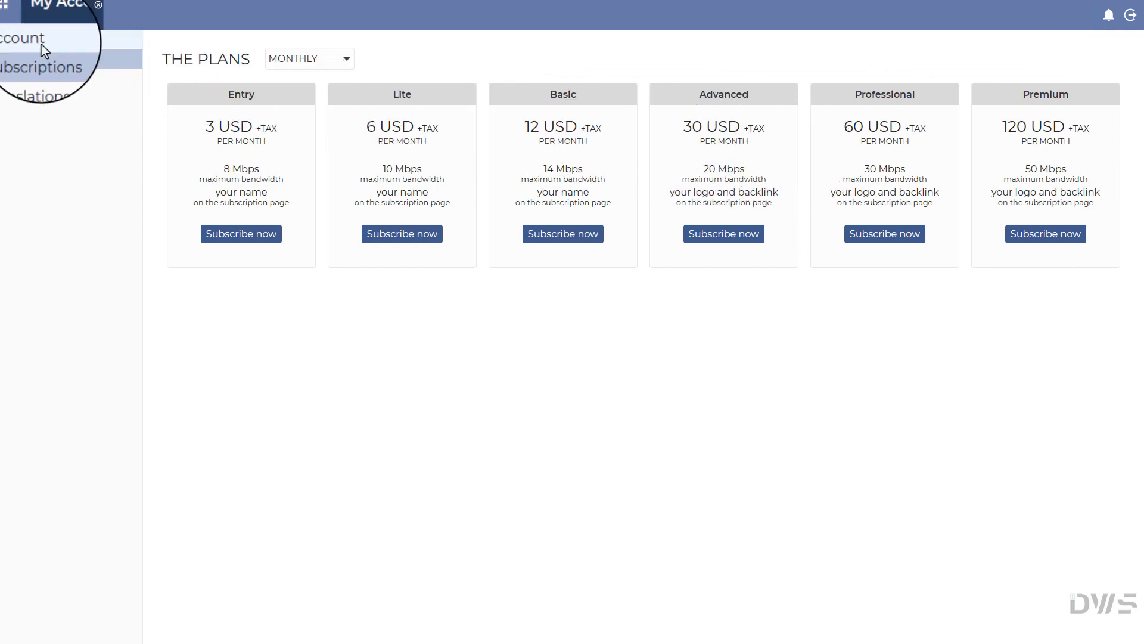
Step: Check that My Account's Subscriptions shows the Entry plan at 2 EUR/month active, then close it
{"action": "left_click", "coordinate": [96, 7]}
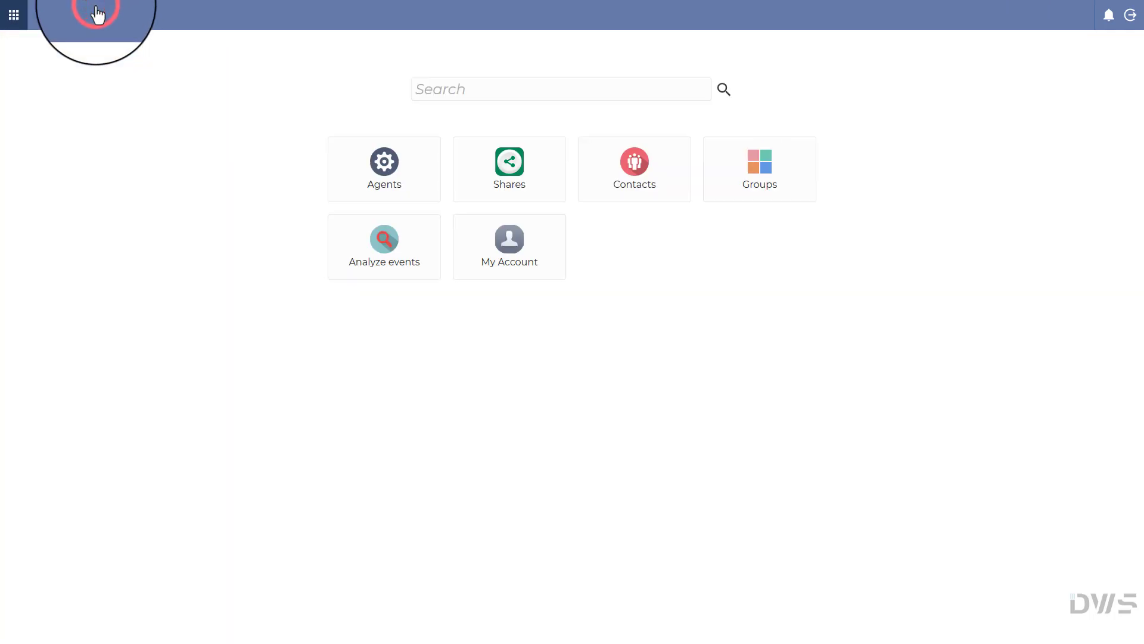
{"action": "left_click", "coordinate": [520, 256]}
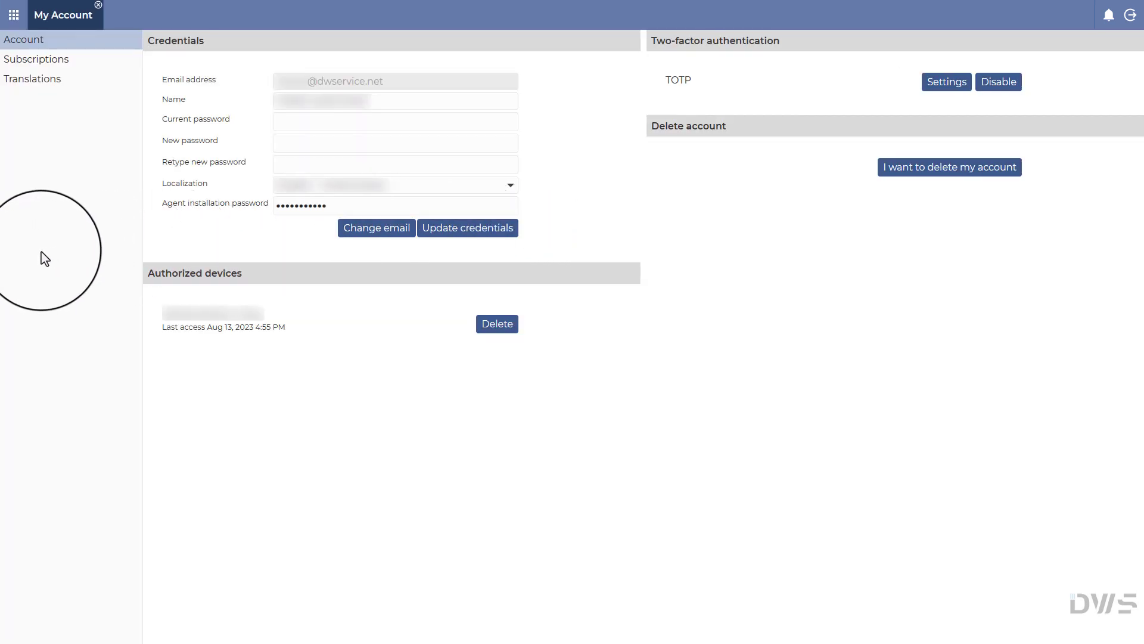
{"action": "left_click", "coordinate": [34, 62]}
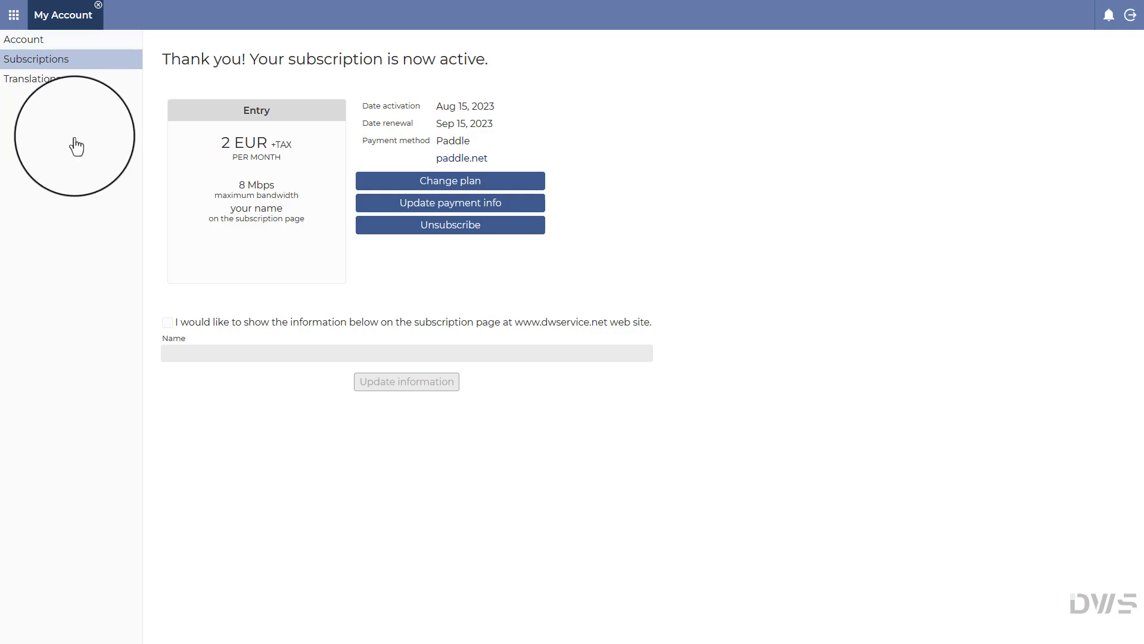
{"action": "left_click", "coordinate": [98, 5]}
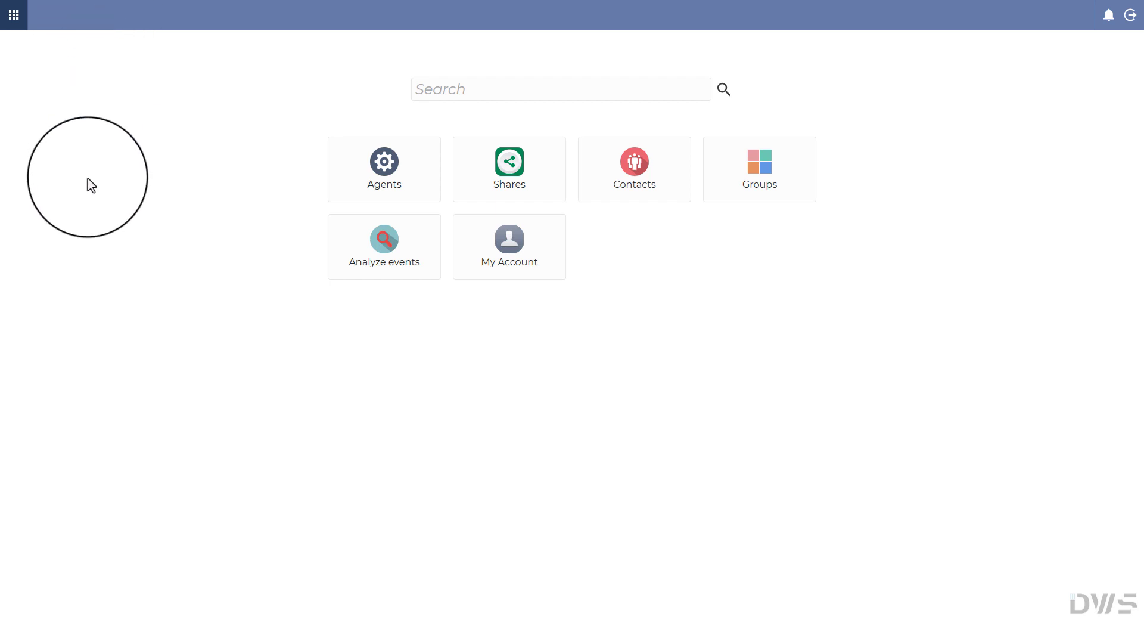
Step: In Outlook, find the dwservice.net receipt email after checking Junk, and open its Paddle receipt
{"action": "mouse_move", "coordinate": [26, 124]}
{"action": "left_click", "coordinate": [29, 96]}
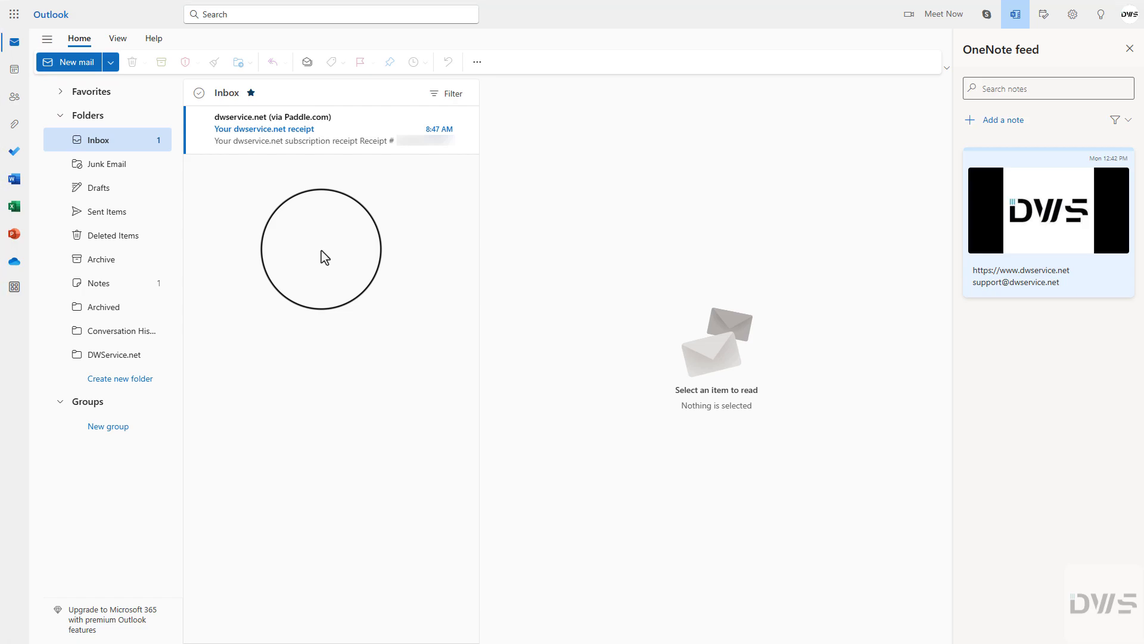
{"action": "left_click", "coordinate": [100, 143]}
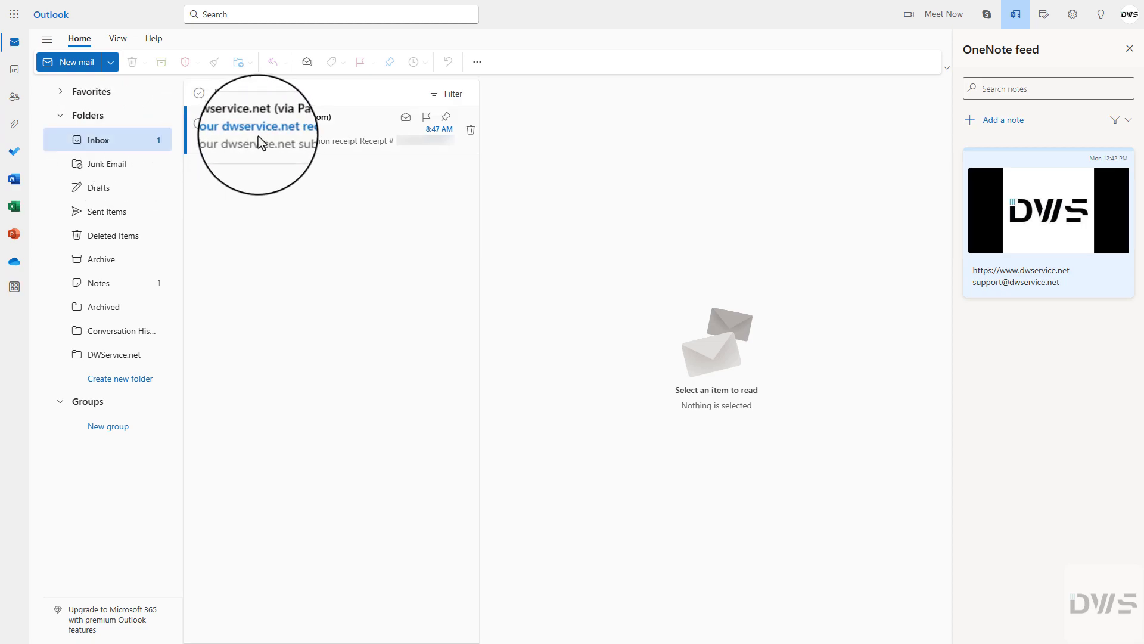
{"action": "left_click", "coordinate": [98, 165]}
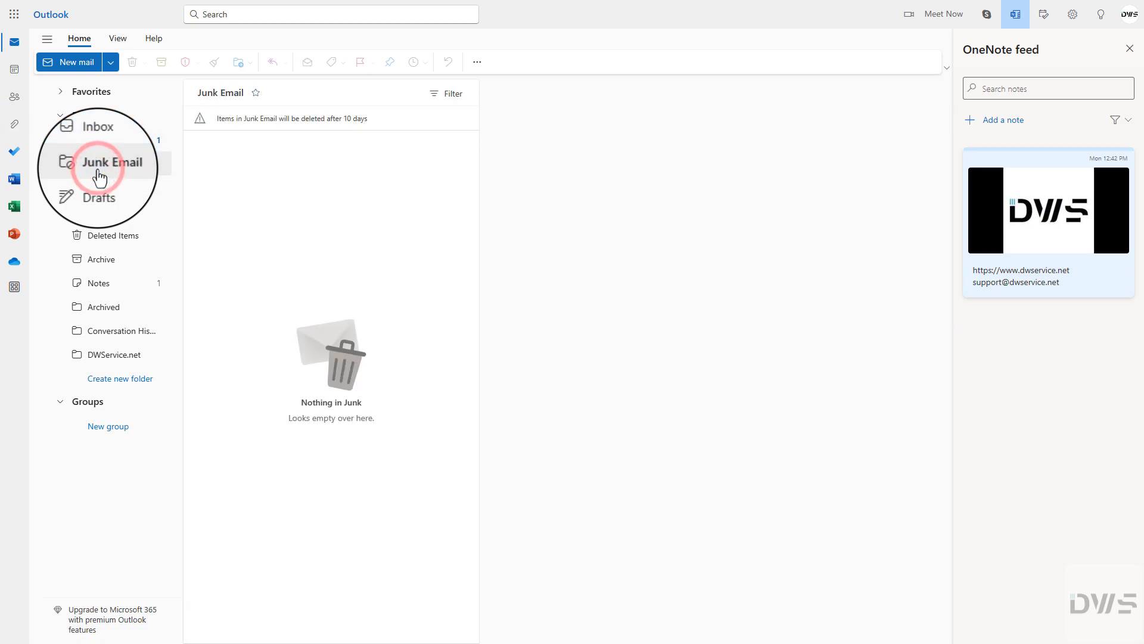
{"action": "left_click", "coordinate": [106, 142]}
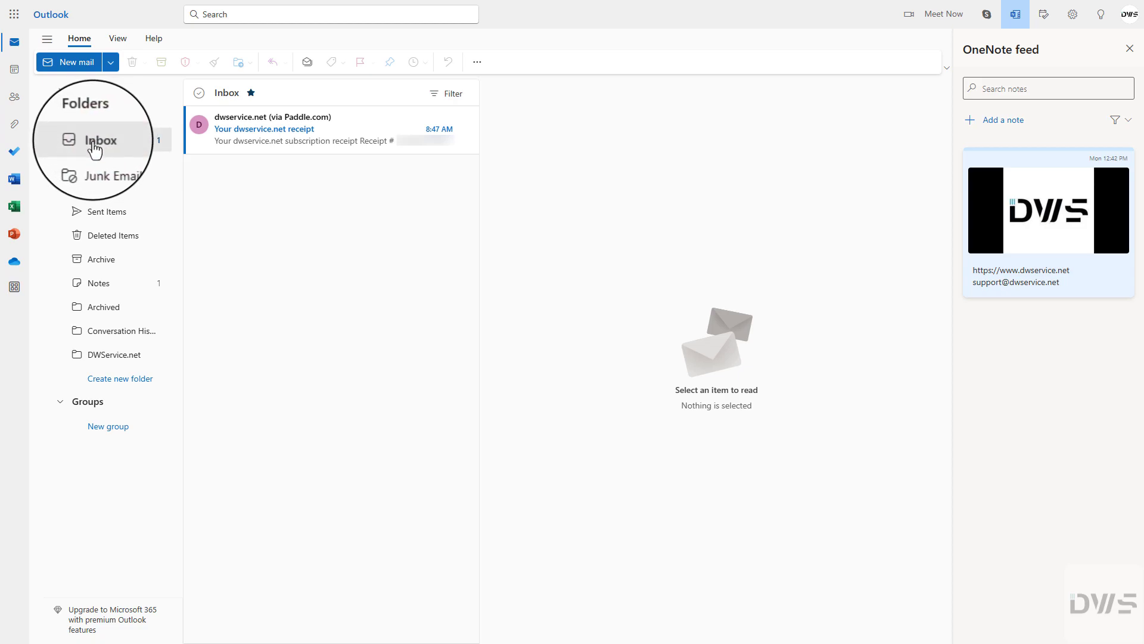
{"action": "left_click", "coordinate": [286, 142]}
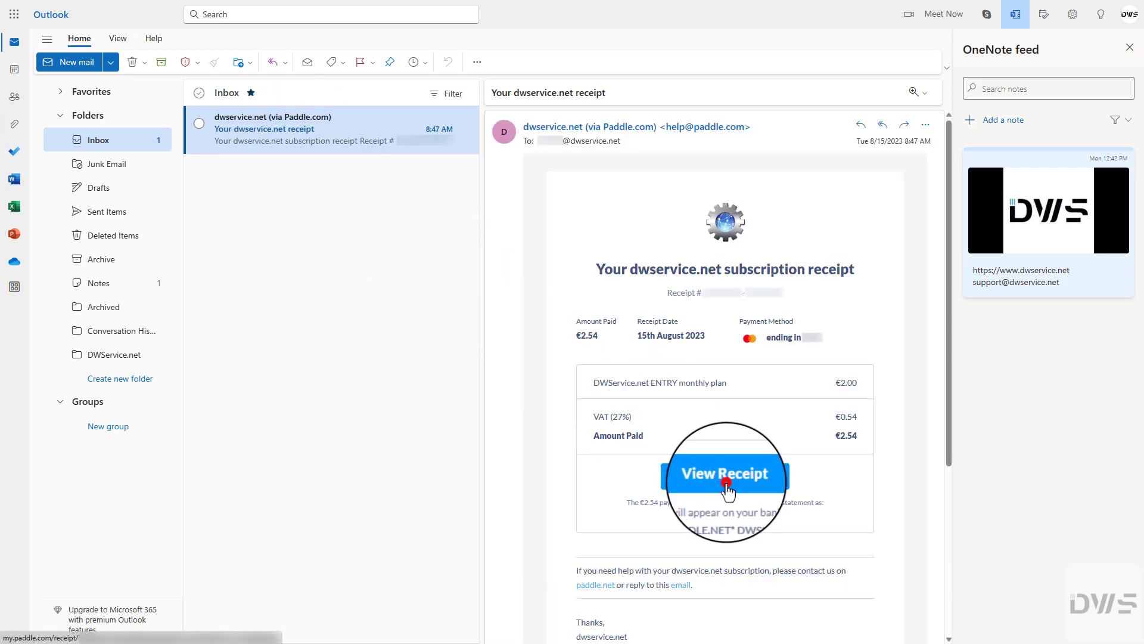
{"action": "left_click", "coordinate": [727, 484]}
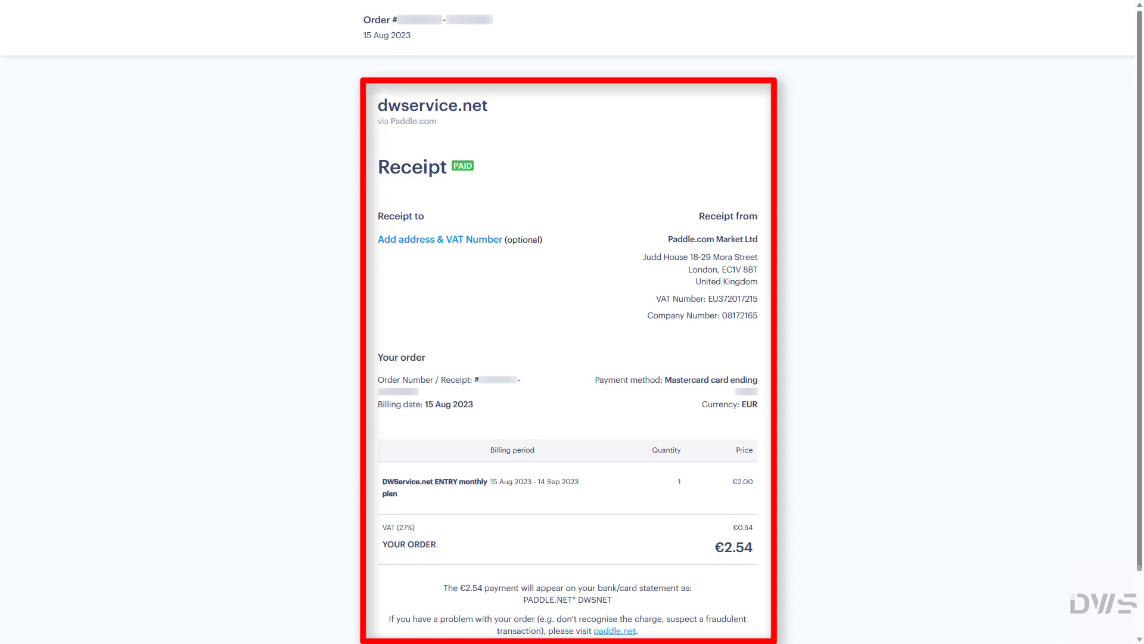
Step: Scroll through the Paddle receipt showing the ENTRY monthly plan paid at €2.54
{"action": "scroll", "coordinate": [572, 357], "scroll_direction": "down", "scroll_amount": 2}
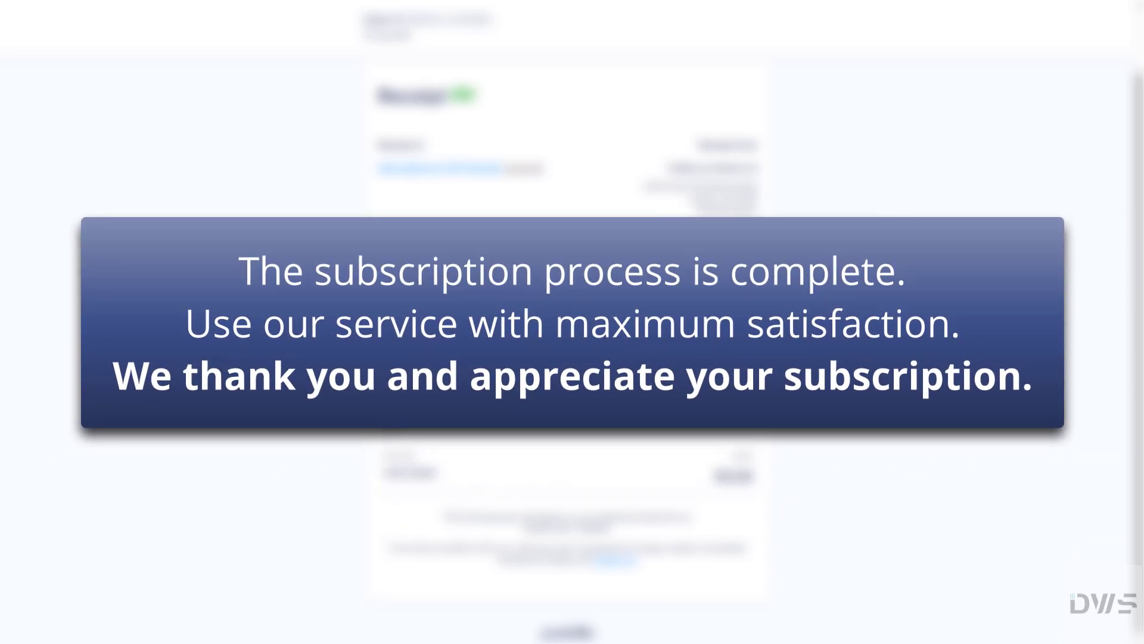
{"action": "scroll", "coordinate": [572, 357], "scroll_direction": "up", "scroll_amount": 2}
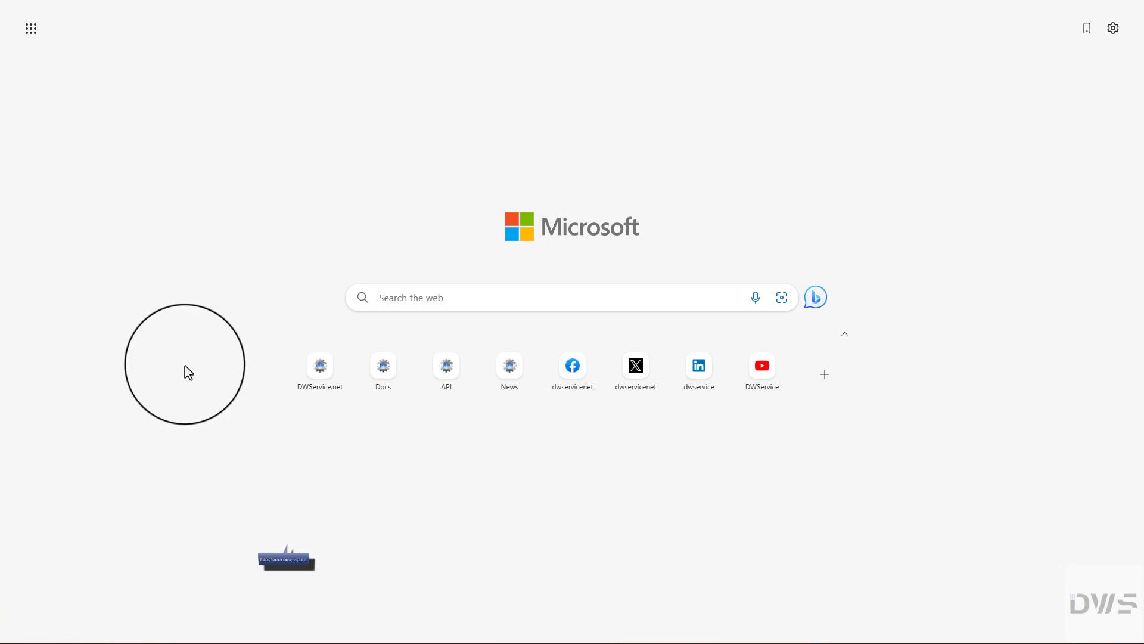
Step: Open the DWService.net site from the Edge new tab shortcut tile
{"action": "left_click", "coordinate": [320, 370]}
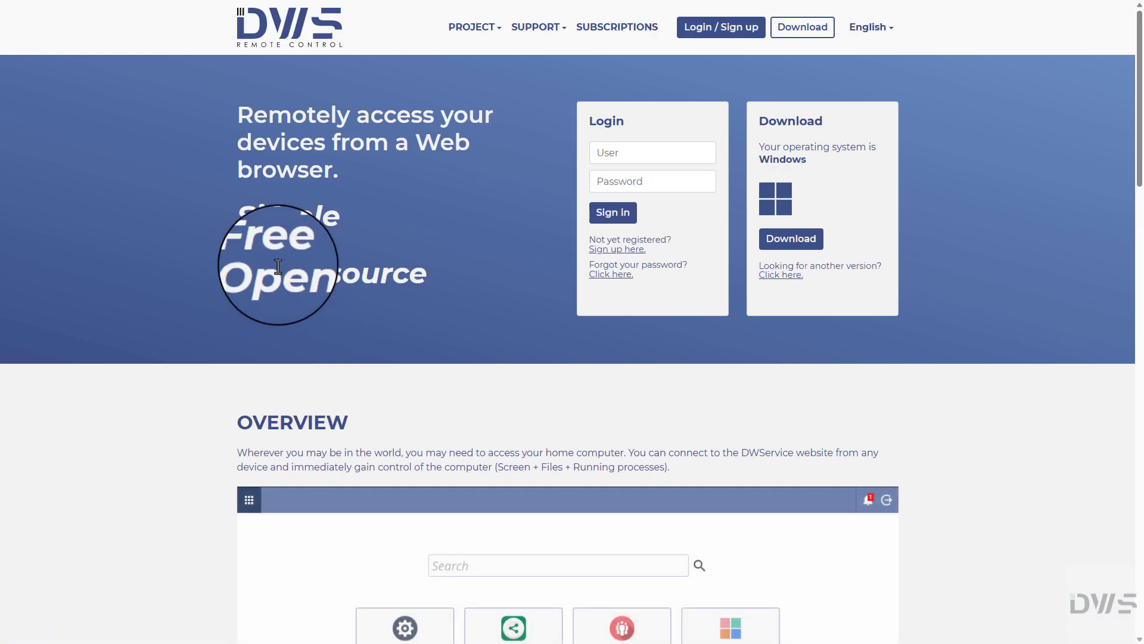
Step: Sign in to DWService.net by pasting the account e-mail and password
{"action": "left_click", "coordinate": [600, 153]}
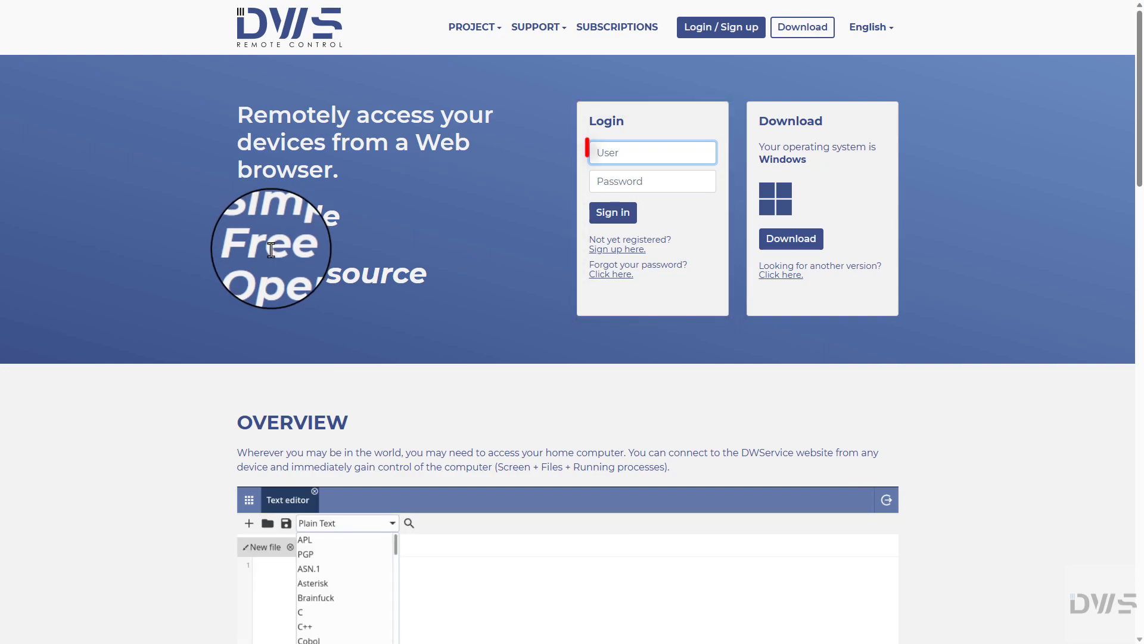
{"action": "key", "text": "ctrl+v"}
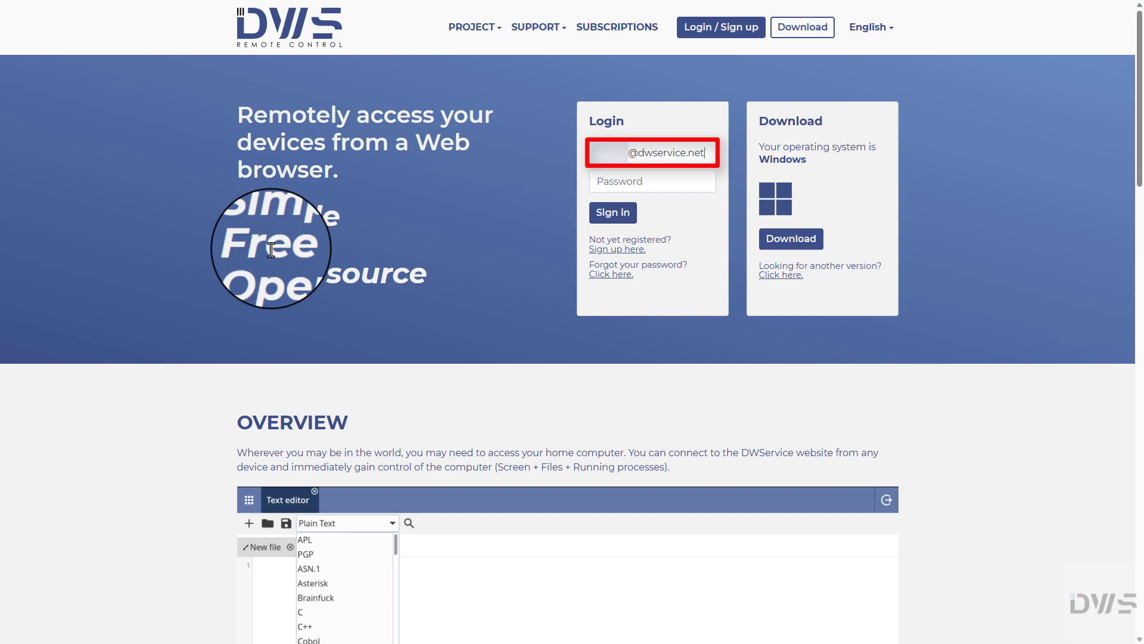
{"action": "key", "text": "Tab"}
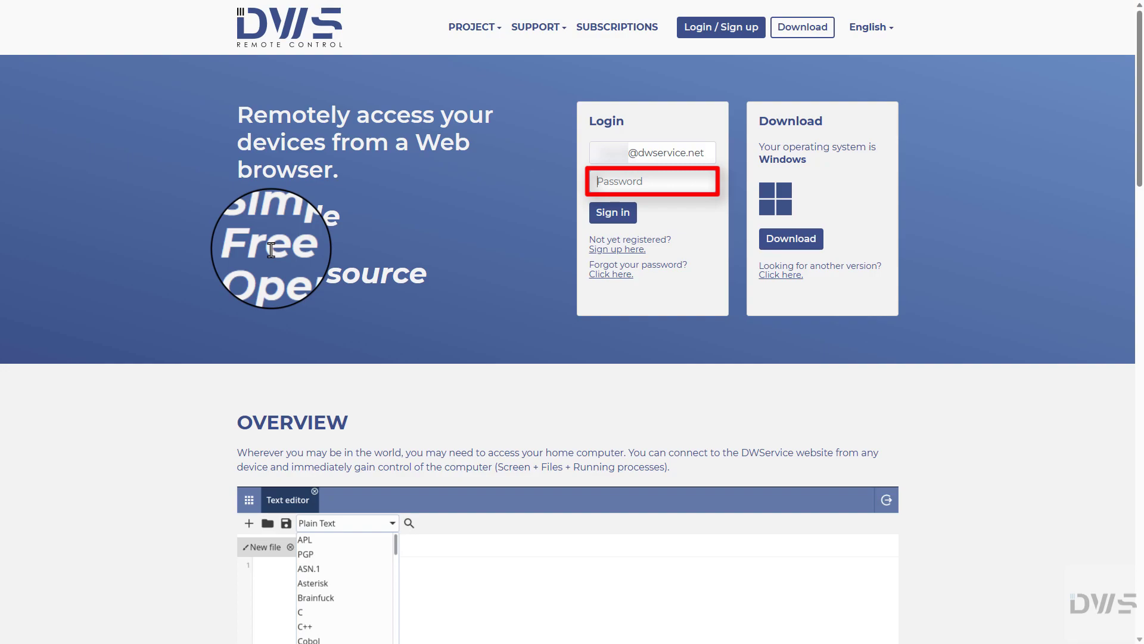
{"action": "key", "text": "ctrl+v"}
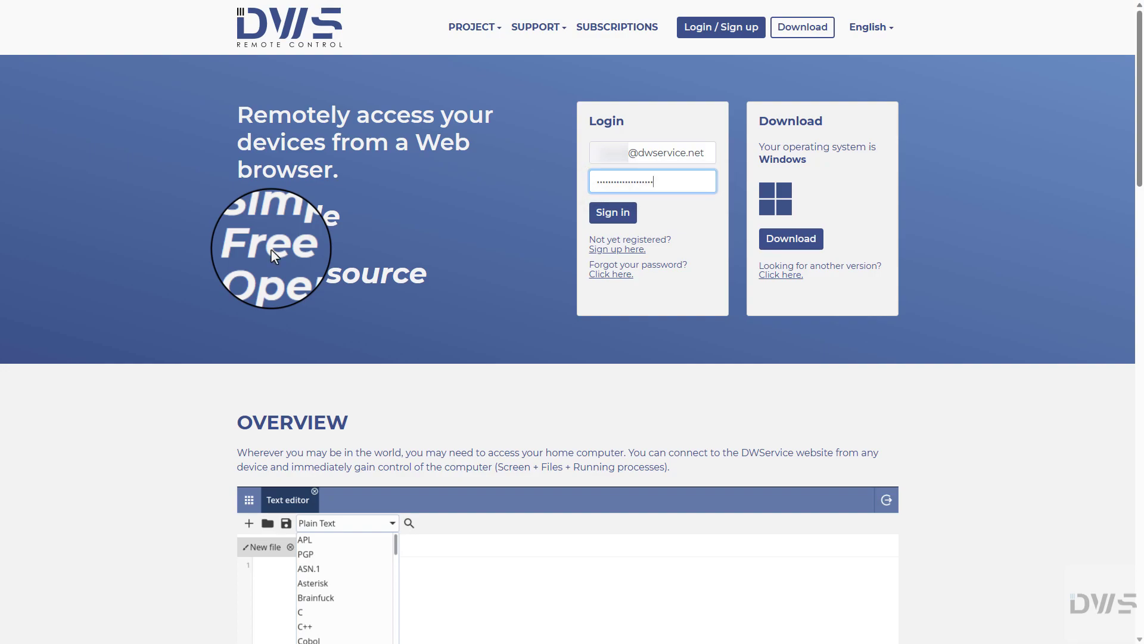
{"action": "left_click", "coordinate": [613, 214]}
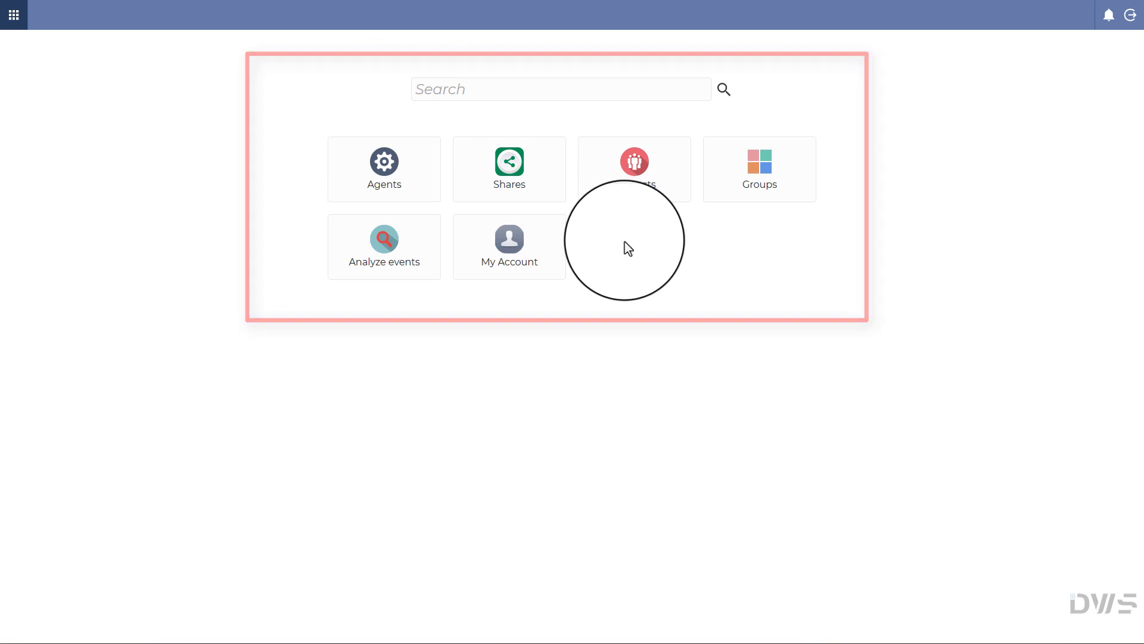
Step: Open My Account > Subscriptions and switch plan prices to ANNUAL, then back to MONTHLY
{"action": "left_click", "coordinate": [509, 247]}
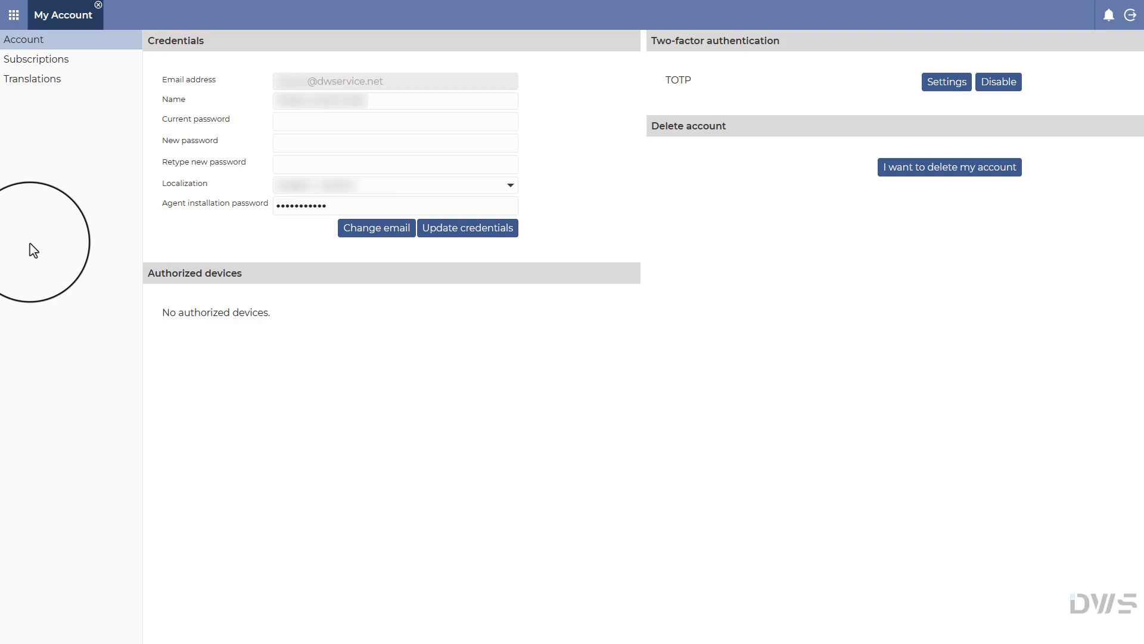
{"action": "left_click", "coordinate": [22, 59]}
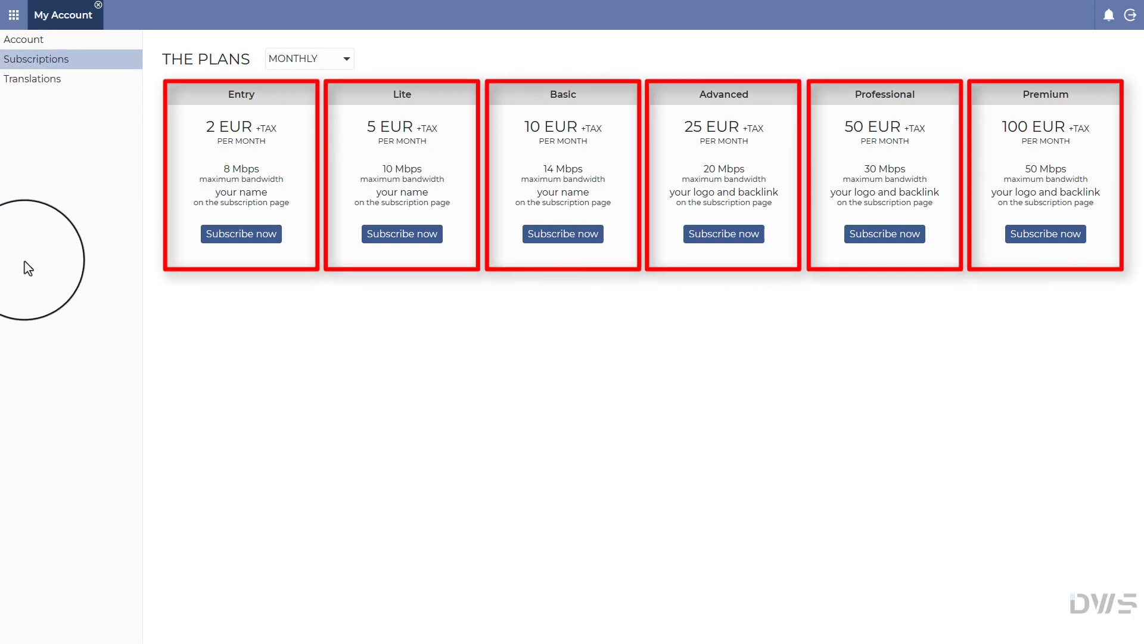
{"action": "left_click", "coordinate": [346, 58]}
{"action": "left_click", "coordinate": [293, 94]}
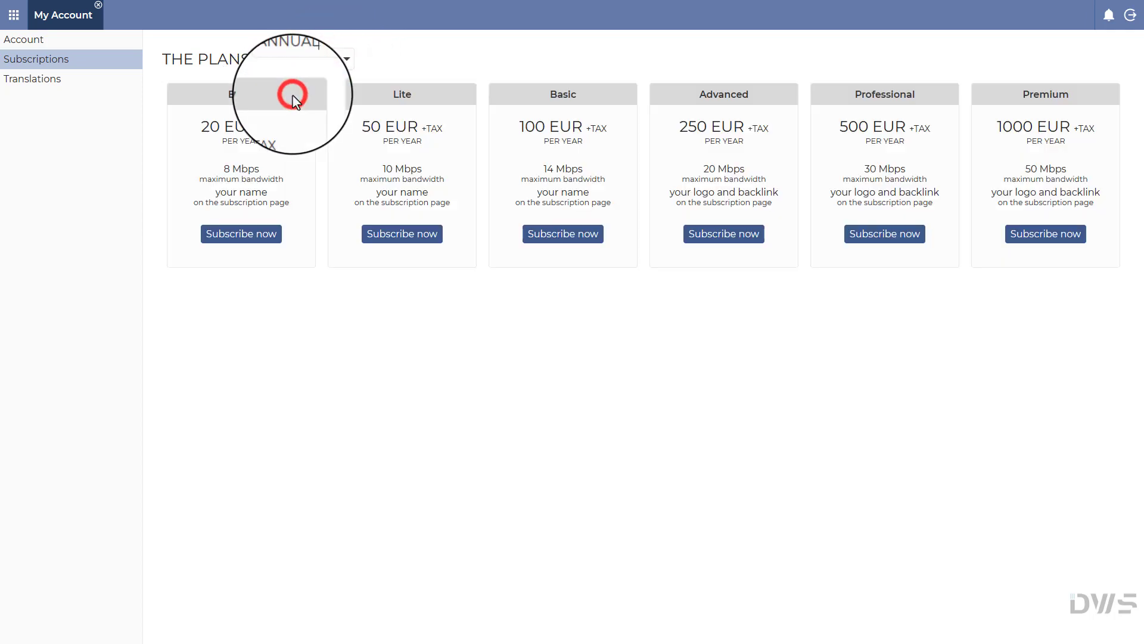
{"action": "left_click", "coordinate": [347, 55]}
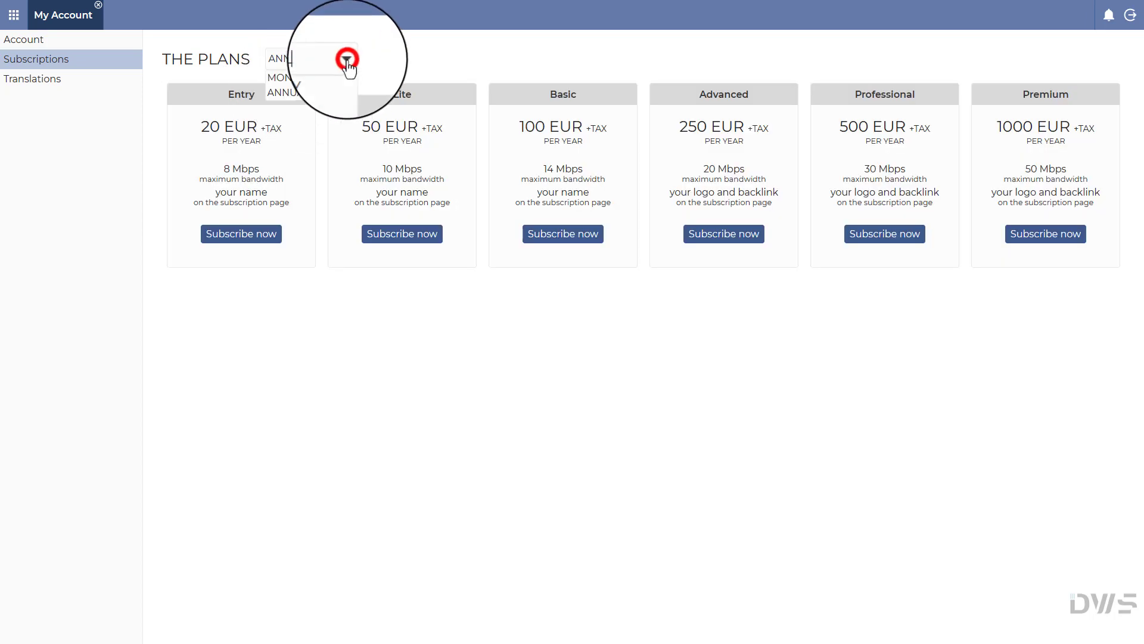
{"action": "left_click", "coordinate": [299, 82]}
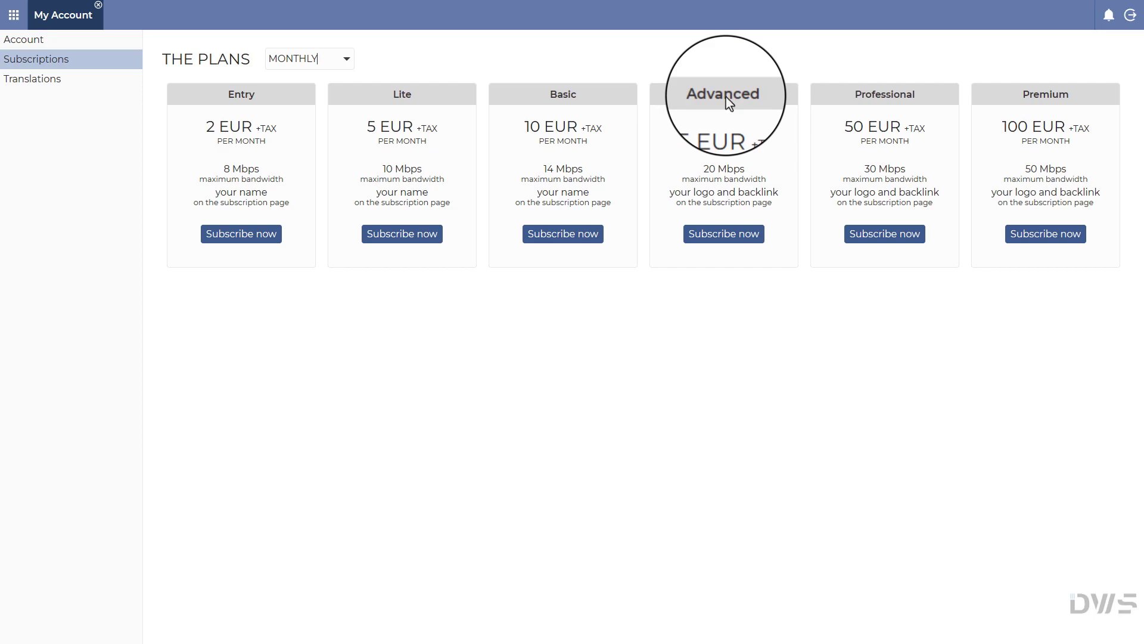
Step: Start the Advanced plan checkout with country set to Poland and continue to payment
{"action": "left_click", "coordinate": [723, 237]}
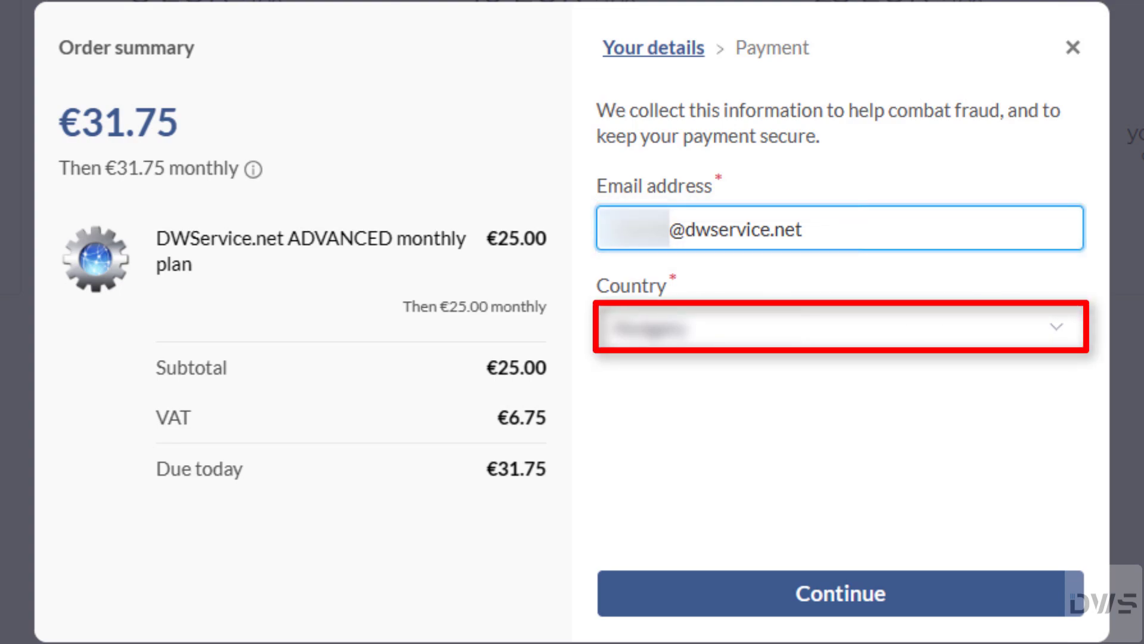
{"action": "left_click", "coordinate": [1055, 328]}
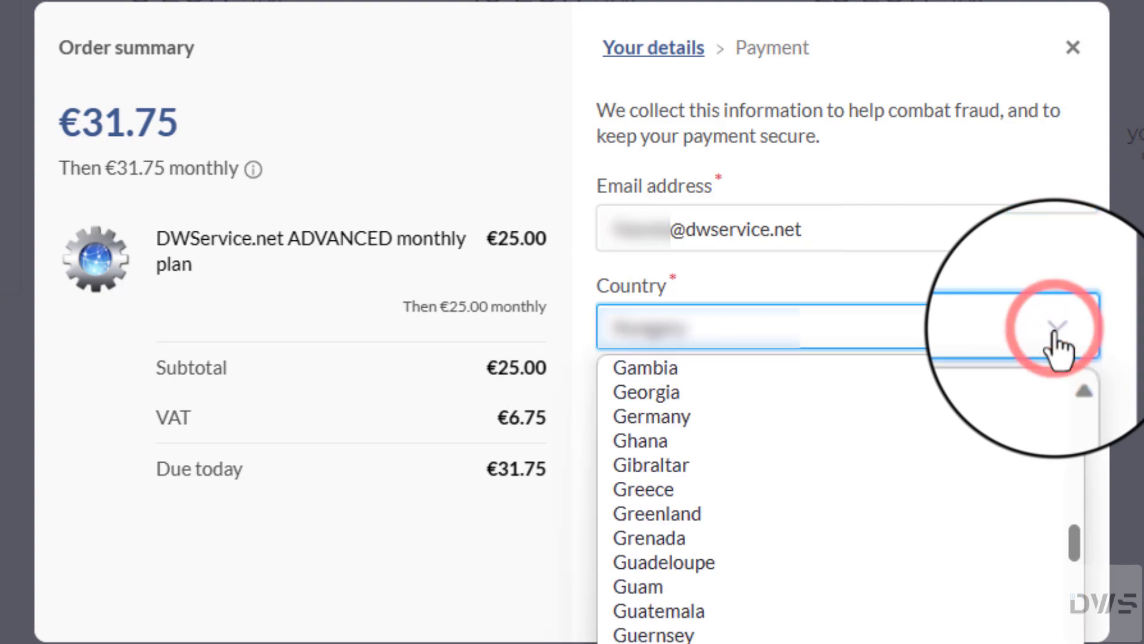
{"action": "left_click_drag", "start_coordinate": [1074, 557], "coordinate": [1073, 643]}
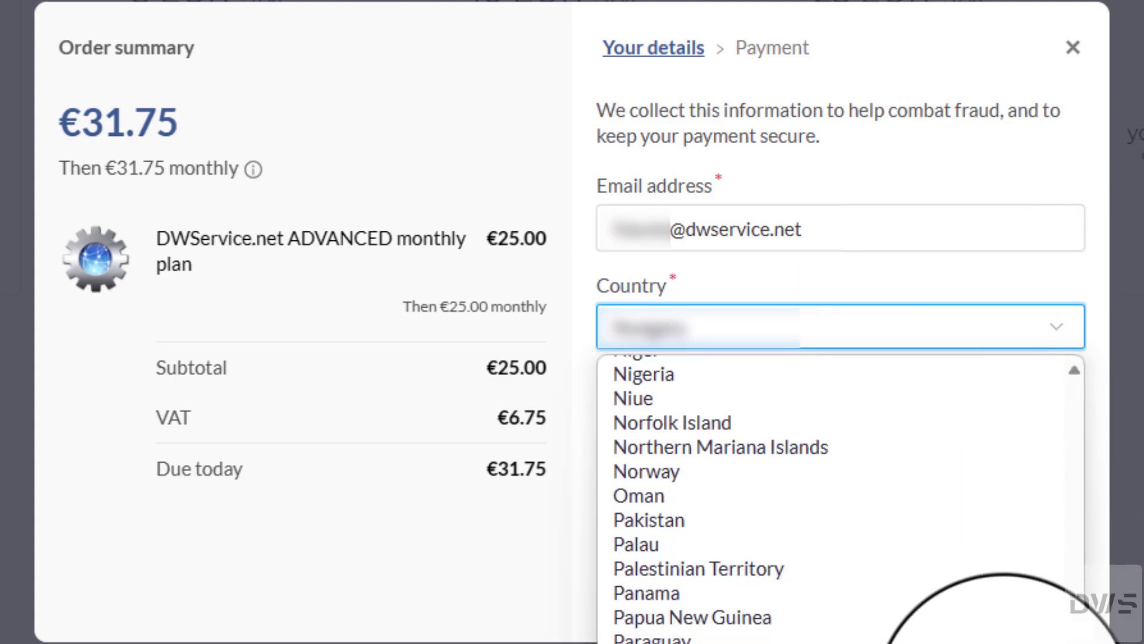
{"action": "left_click", "coordinate": [837, 642]}
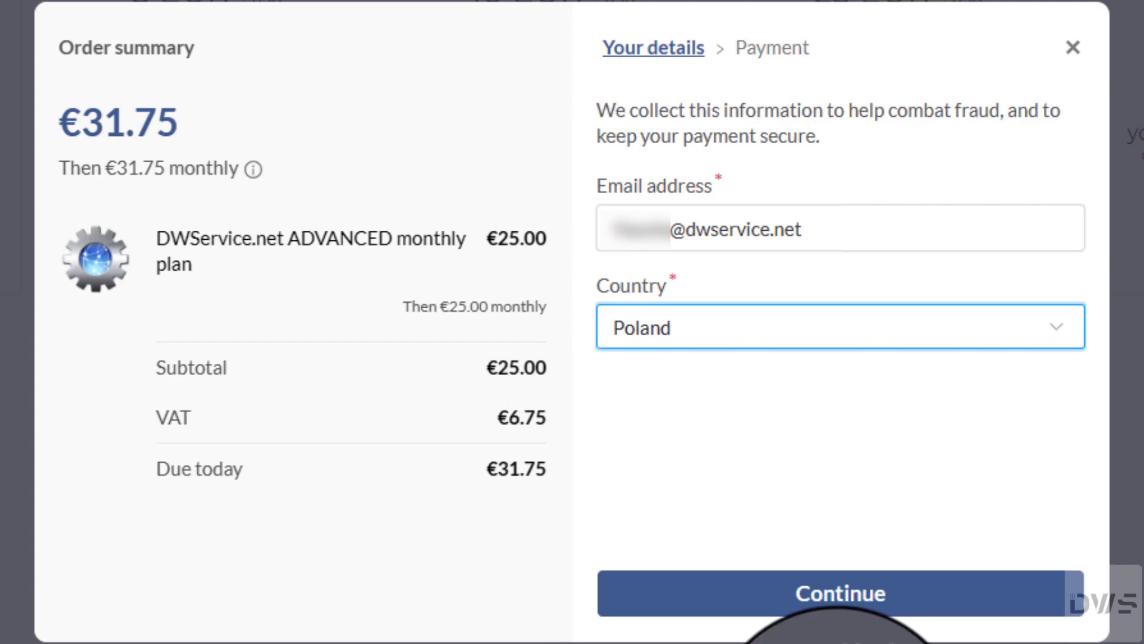
{"action": "left_click", "coordinate": [838, 602]}
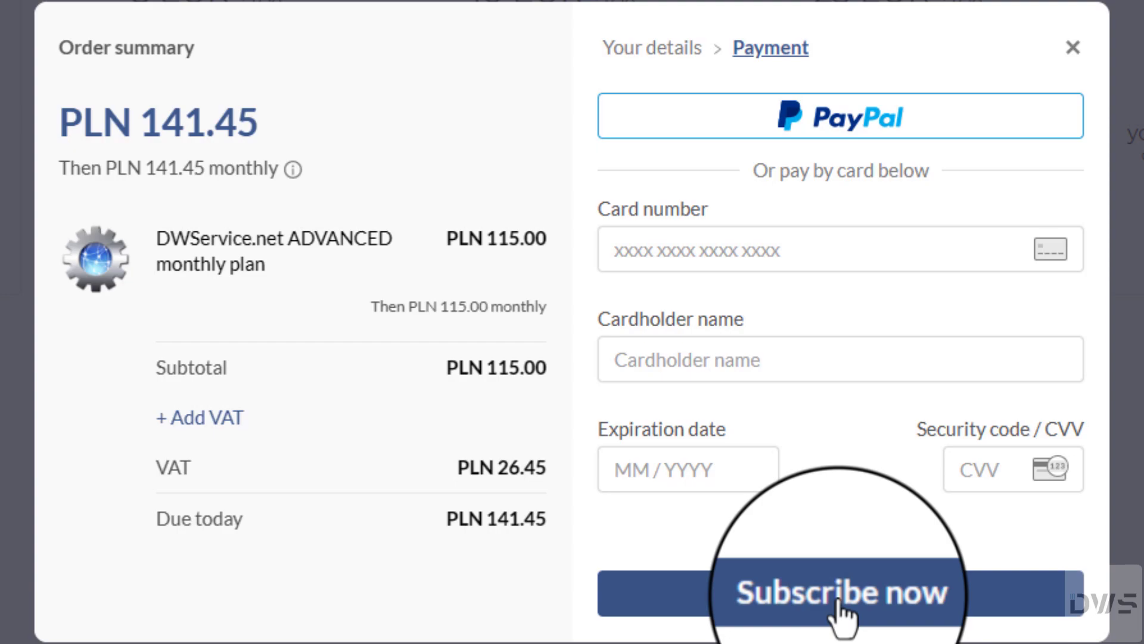
Step: Return to Your details, choose a different billing country, and continue to payment again
{"action": "left_click", "coordinate": [635, 48]}
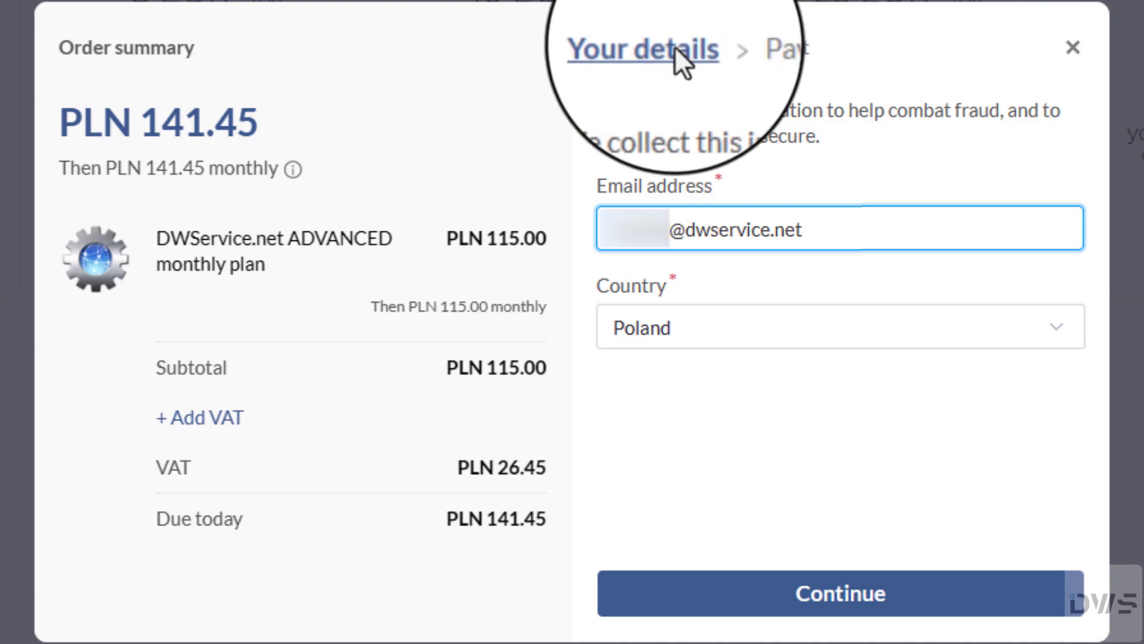
{"action": "left_click", "coordinate": [1091, 30]}
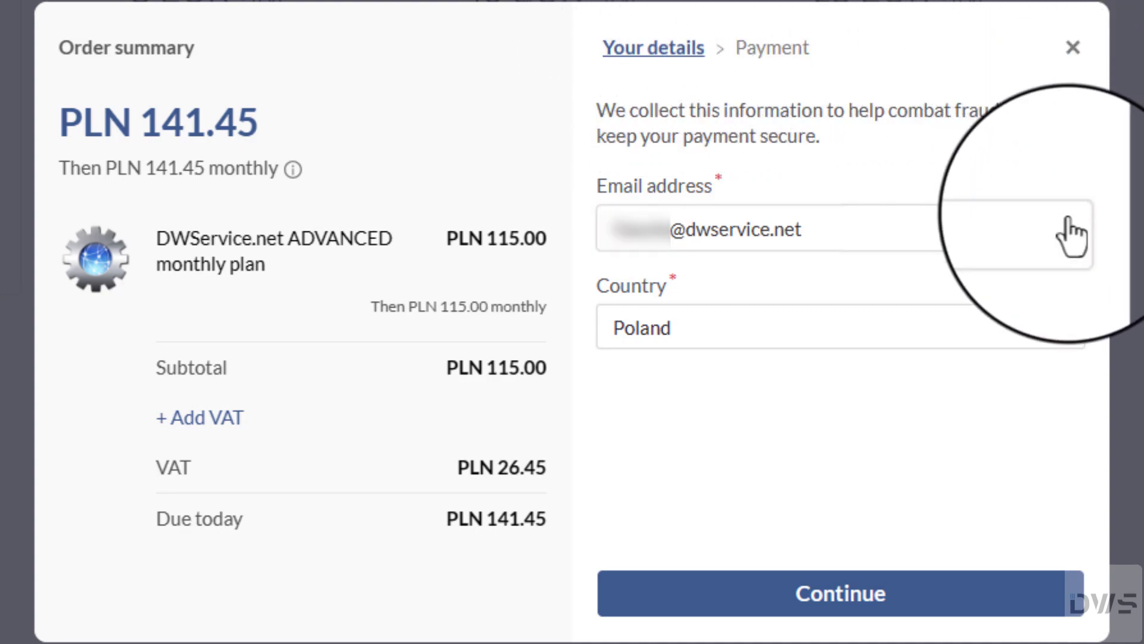
{"action": "left_click", "coordinate": [1056, 327]}
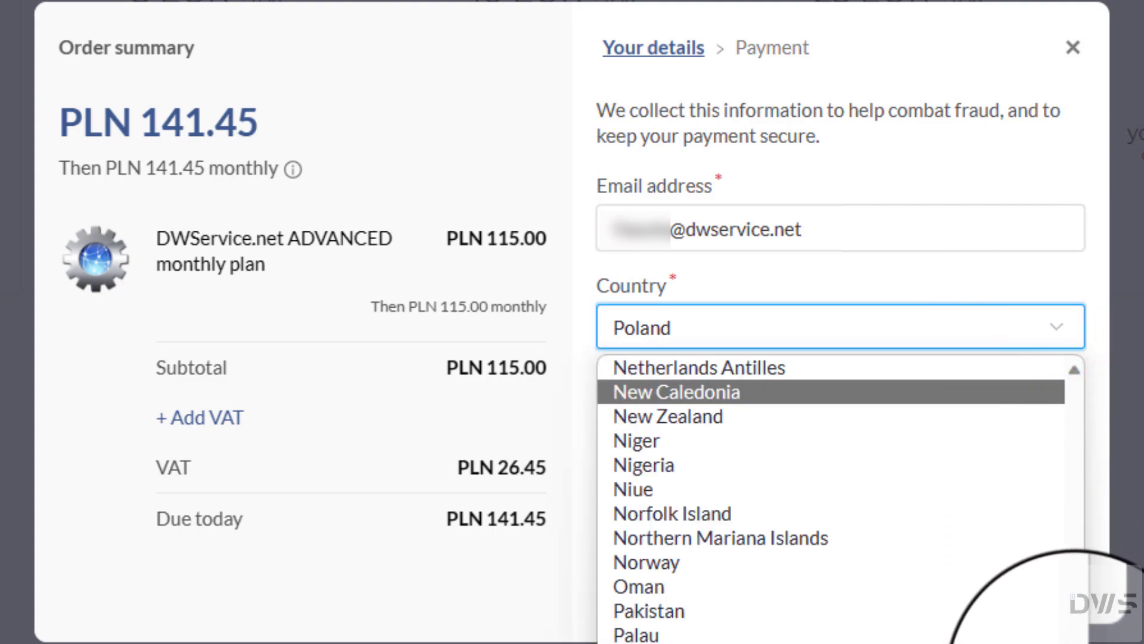
{"action": "scroll", "coordinate": [1067, 632], "scroll_direction": "up", "scroll_amount": 4}
{"action": "left_click_drag", "start_coordinate": [1072, 635], "coordinate": [1088, 551]}
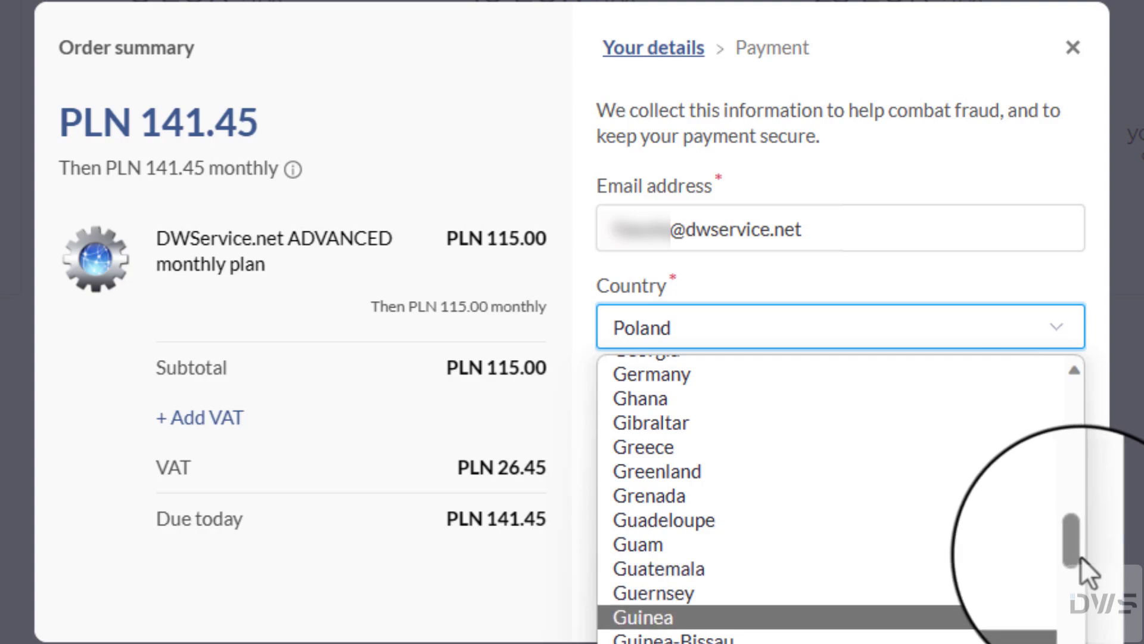
{"action": "key", "text": "Return"}
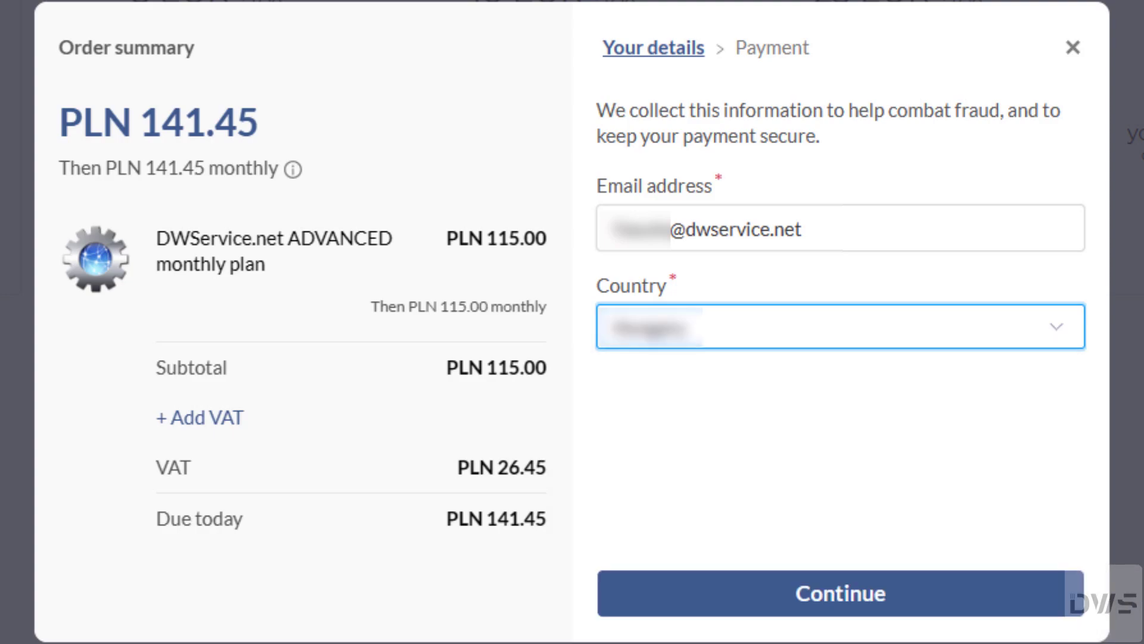
{"action": "left_click", "coordinate": [840, 602]}
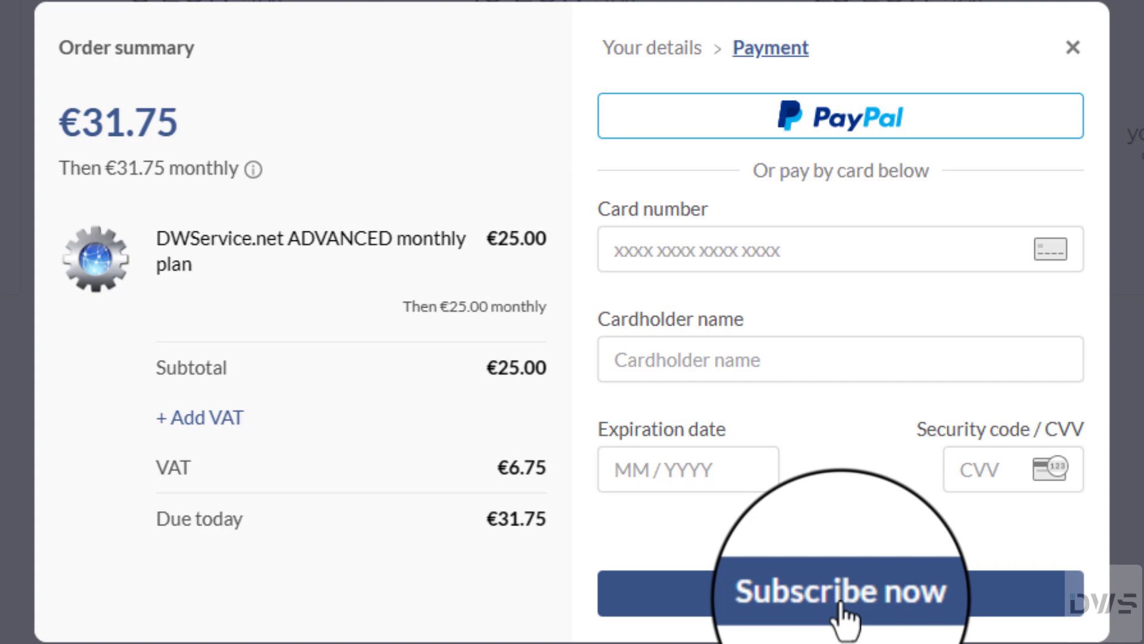
Step: Enter the company's VAT number and company name 'Example Company Ltdny'
{"action": "left_click", "coordinate": [190, 420]}
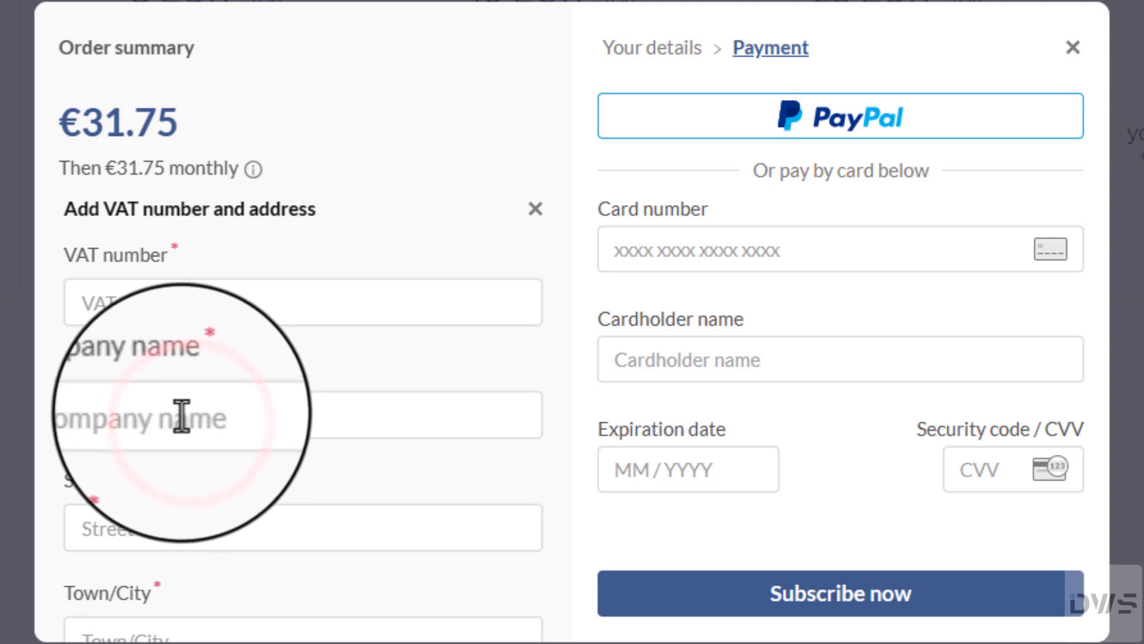
{"action": "left_click", "coordinate": [79, 305]}
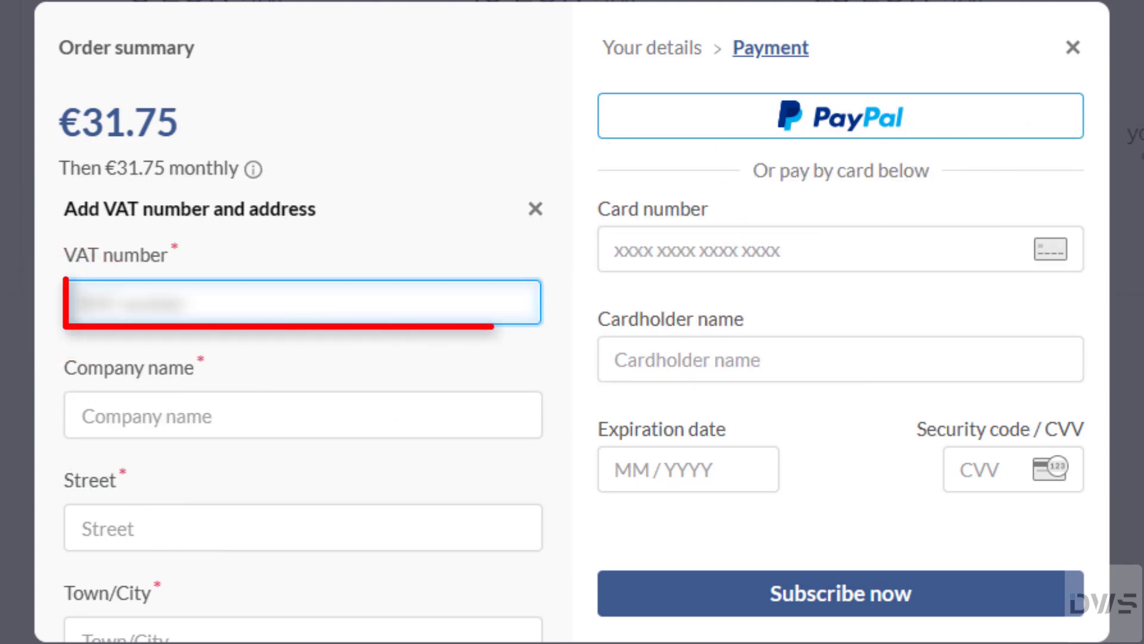
{"action": "type", "text": "ATU12345678"}
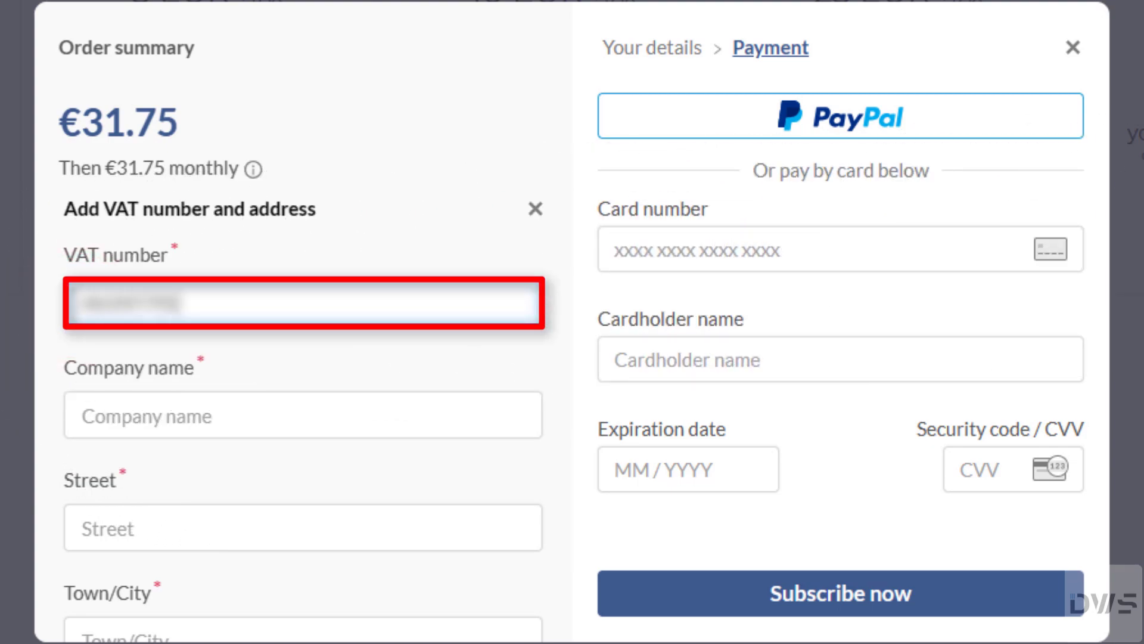
{"action": "left_click", "coordinate": [79, 416]}
{"action": "type", "text": "Example Company Ltd"}
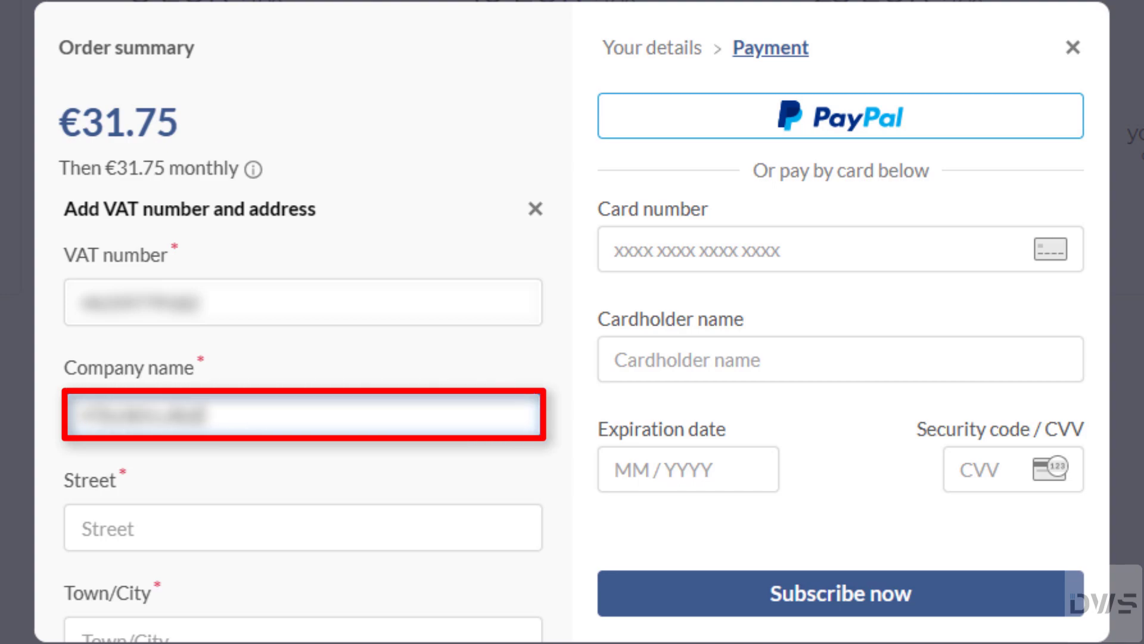
{"action": "type", "text": "ny"}
Step: Fill in the company's street, town and state, then apply the VAT number
{"action": "left_click", "coordinate": [79, 528]}
{"action": "type", "text": "Main Street 1"}
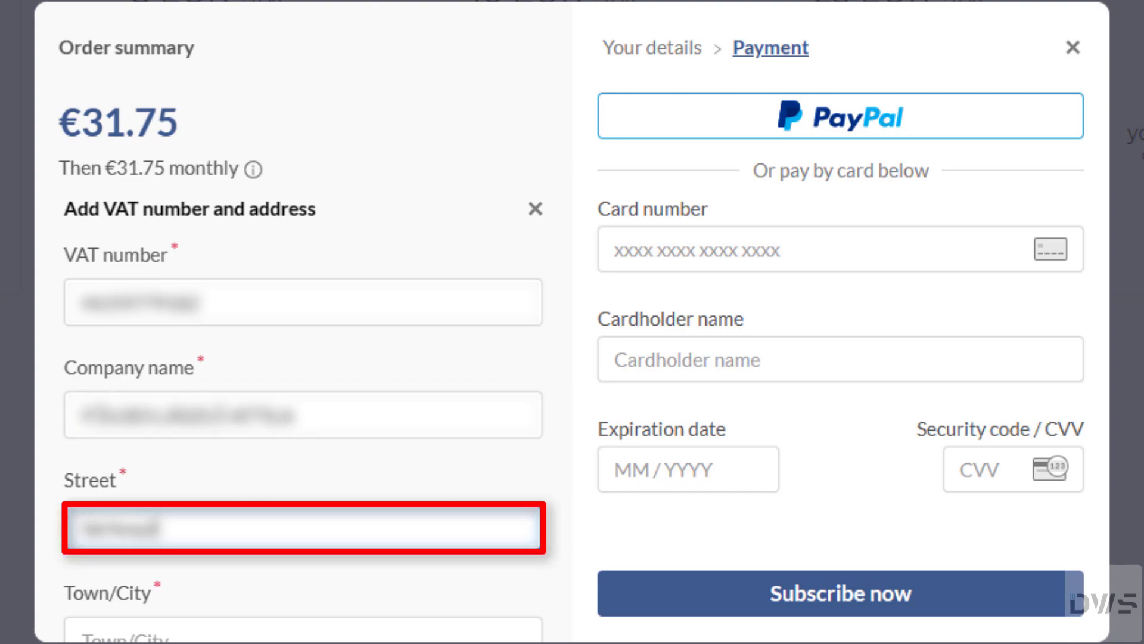
{"action": "type", "text": "23"}
{"action": "left_click", "coordinate": [79, 632]}
{"action": "type", "text": "Wie"}
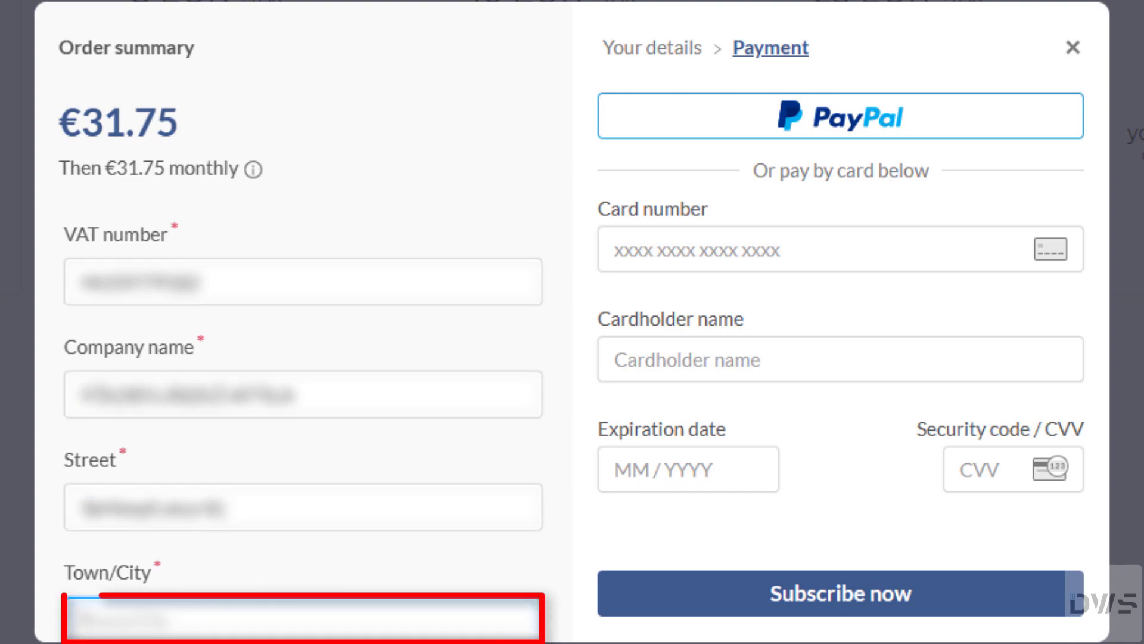
{"action": "type", "text": "nna"}
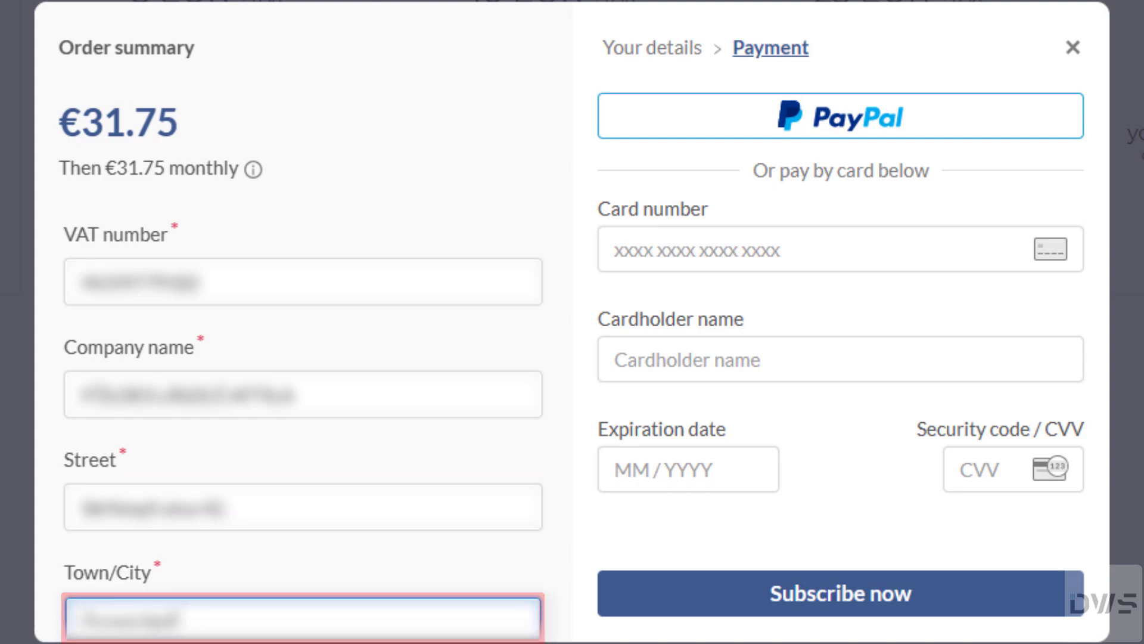
{"action": "key", "text": "Tab"}
{"action": "type", "text": "ViennaNieder-Österreich"}
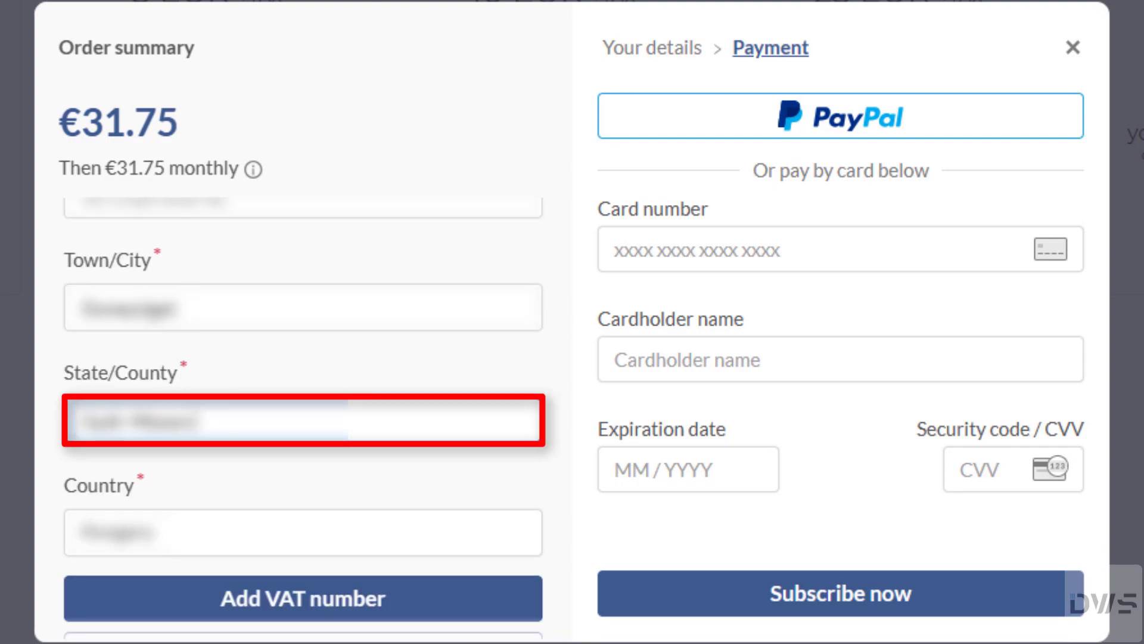
{"action": "type", "text": "reich"}
{"action": "key", "text": "BackSpace"}
{"action": "key", "text": "BackSpace"}
{"action": "key", "text": "BackSpace"}
{"action": "key", "text": "BackSpace"}
{"action": "key", "text": "BackSpace"}
{"action": "key", "text": "BackSpace"}
{"action": "key", "text": "BackSpace"}
{"action": "type", "text": "österreich"}
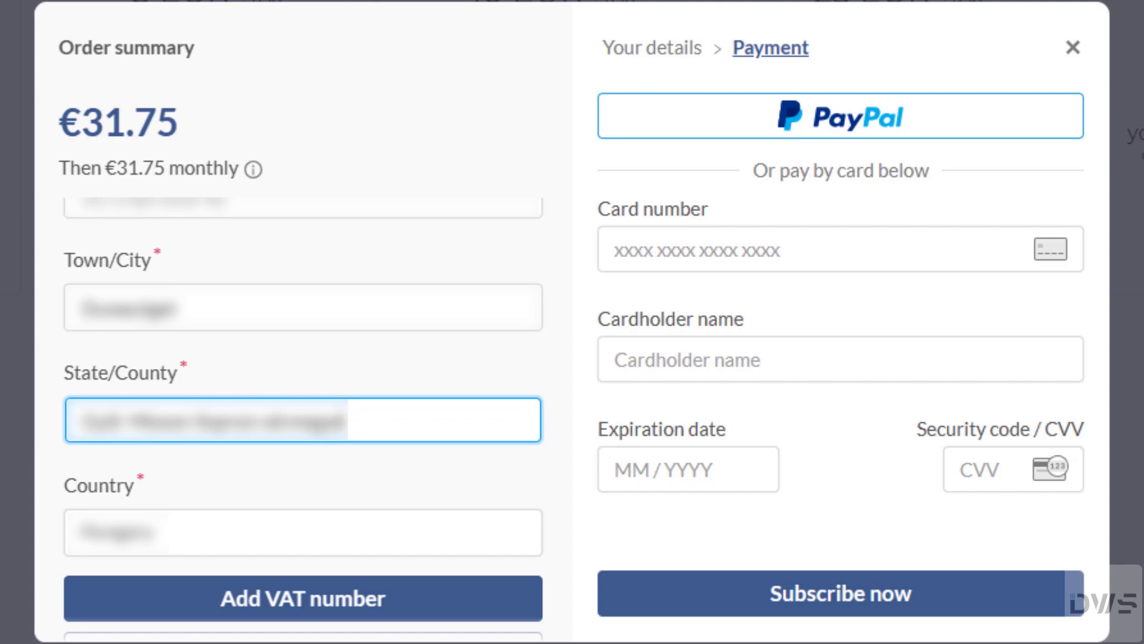
{"action": "left_click", "coordinate": [305, 613]}
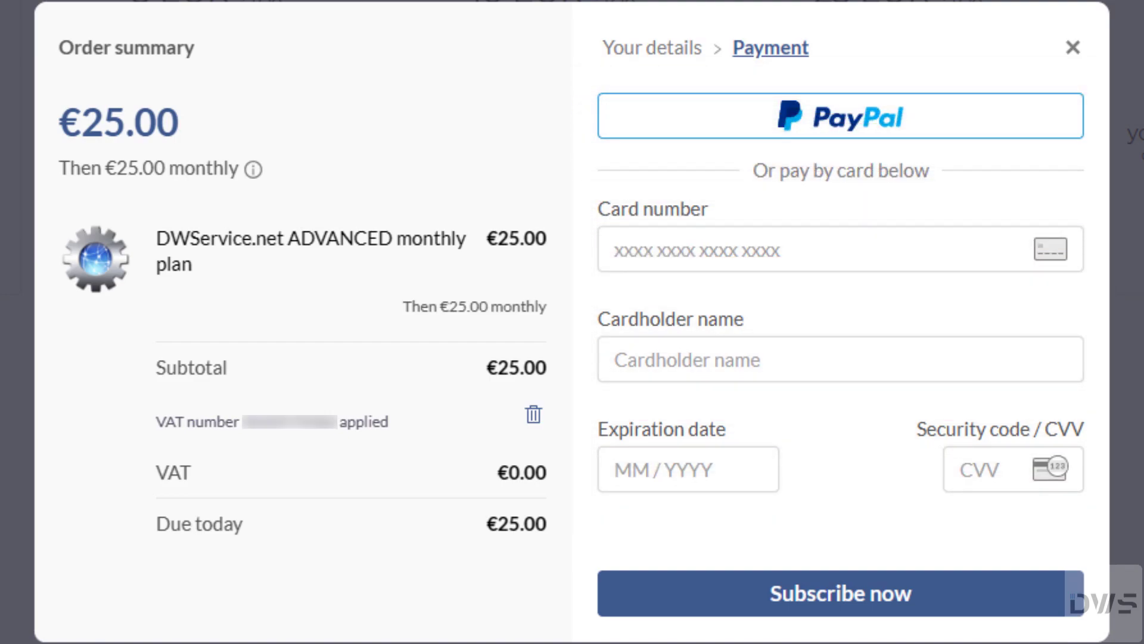
Step: Enter the card number, cardholder name, expiry date and security code in the payment form
{"action": "left_click", "coordinate": [615, 248]}
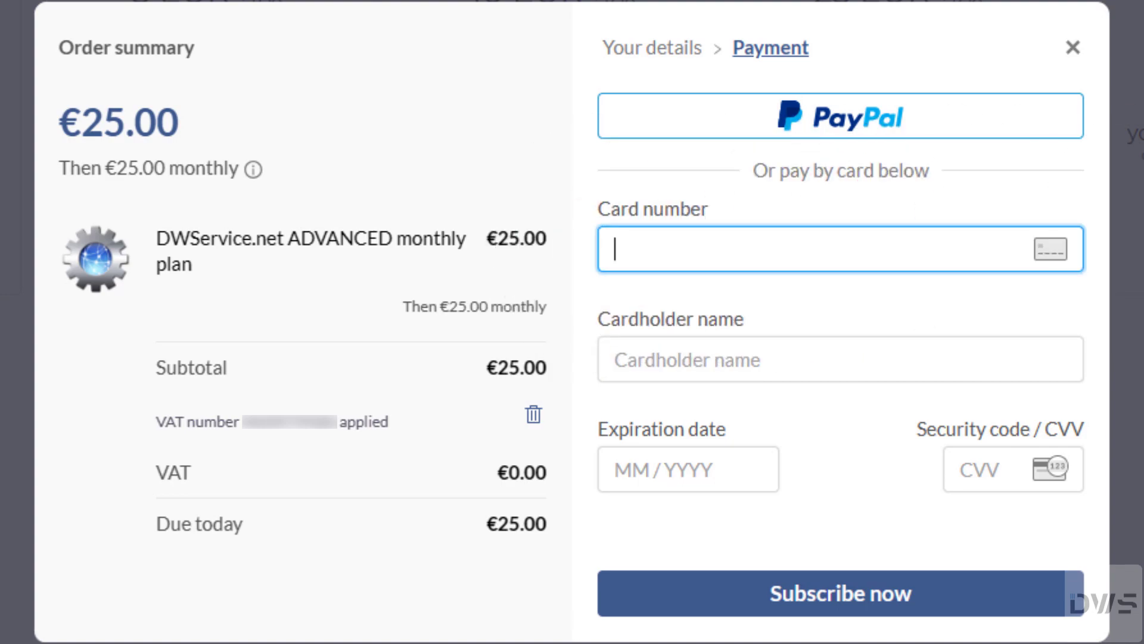
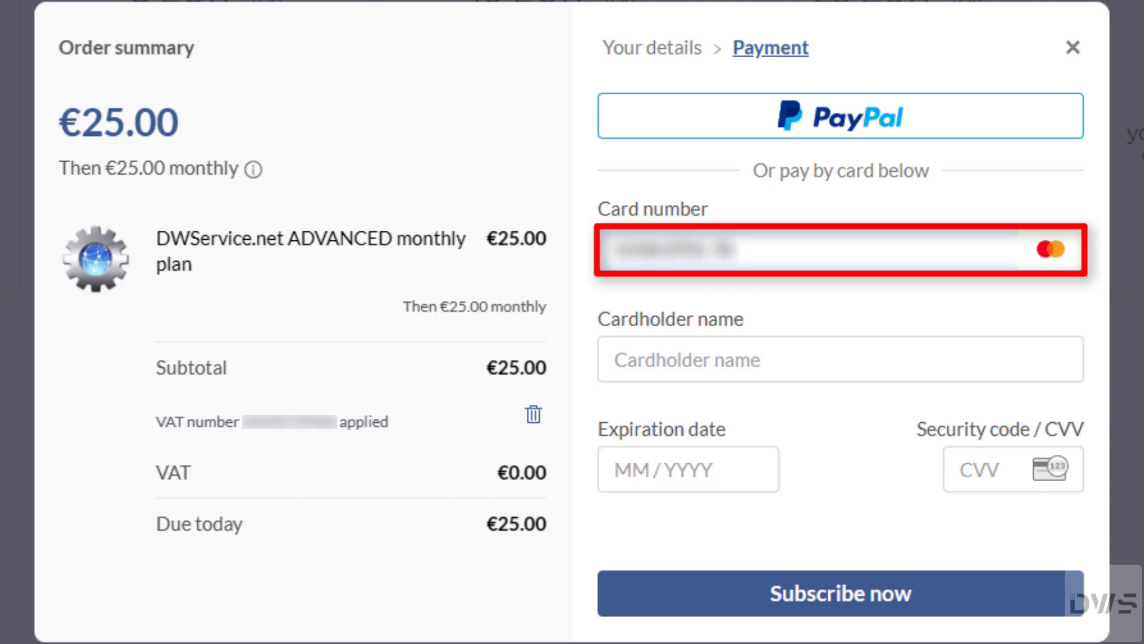
{"action": "left_click", "coordinate": [615, 360]}
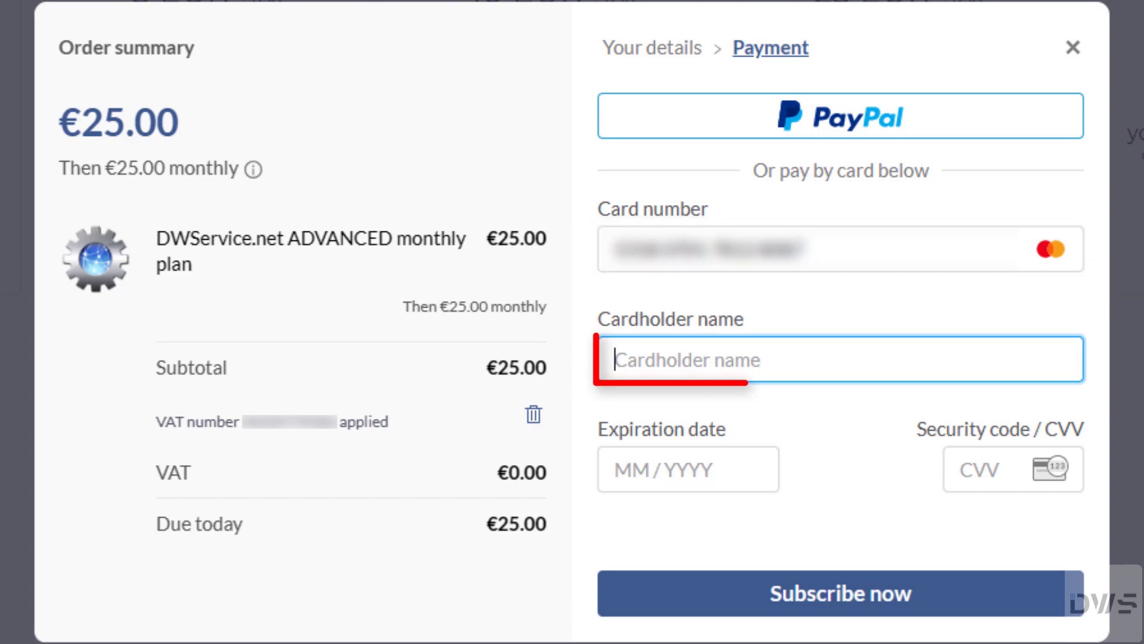
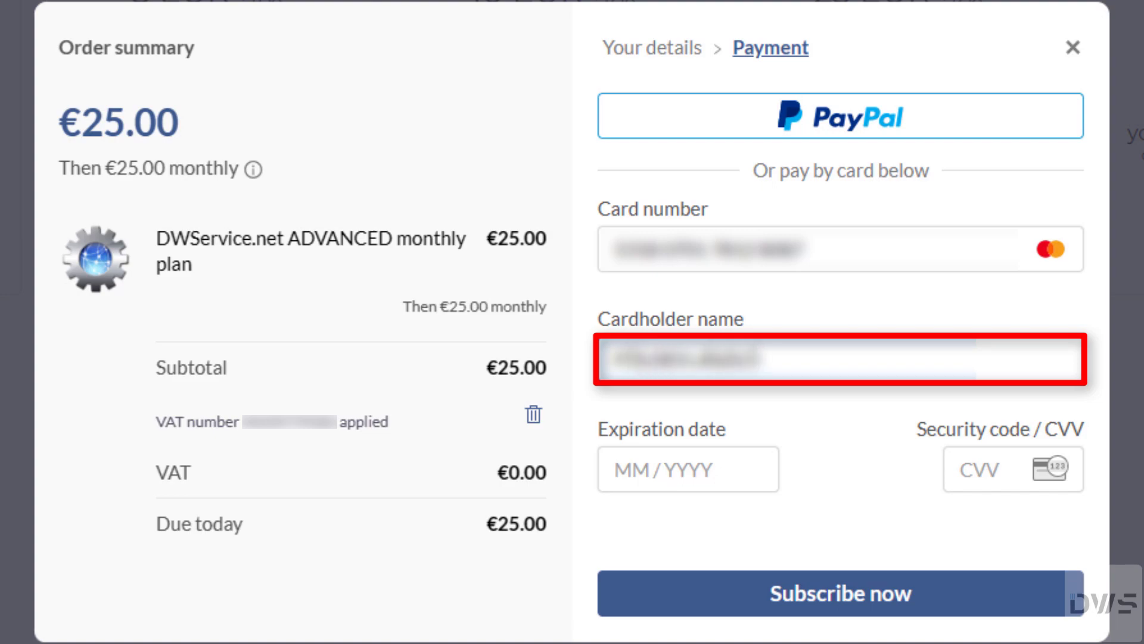
{"action": "left_click", "coordinate": [685, 469]}
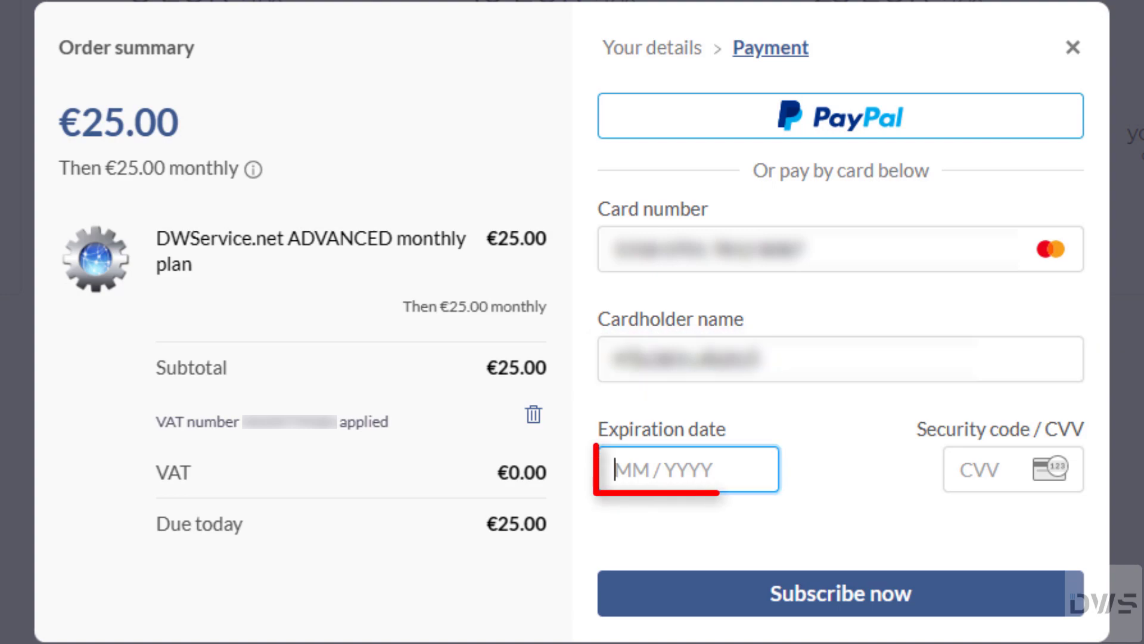
{"action": "type", "text": "1220261226"}
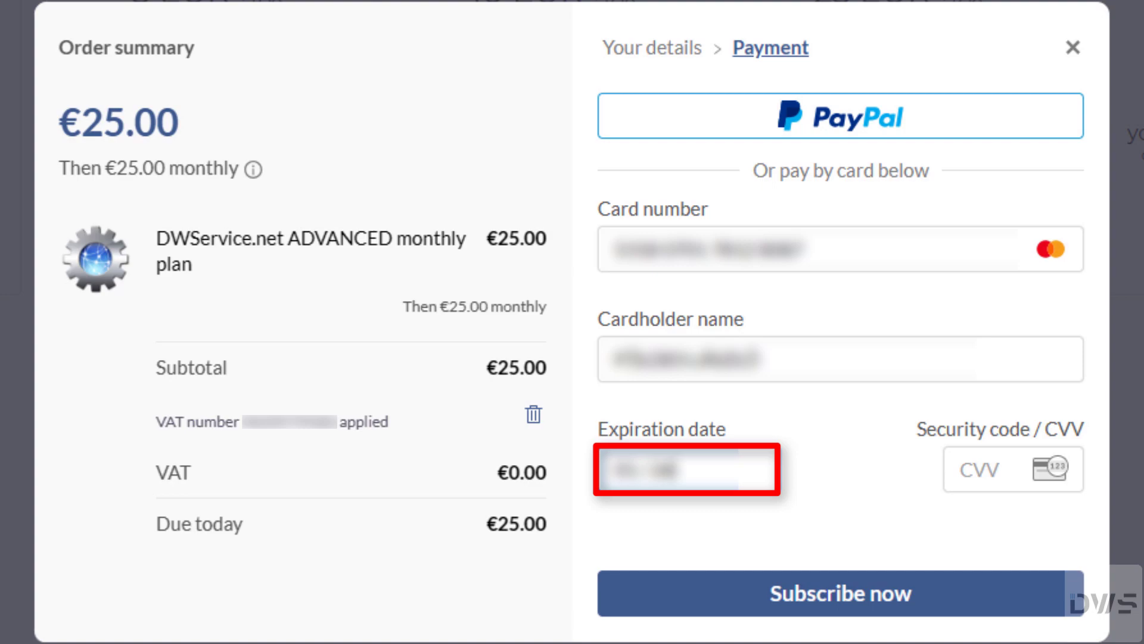
{"action": "left_click", "coordinate": [983, 469]}
{"action": "type", "text": "123"}
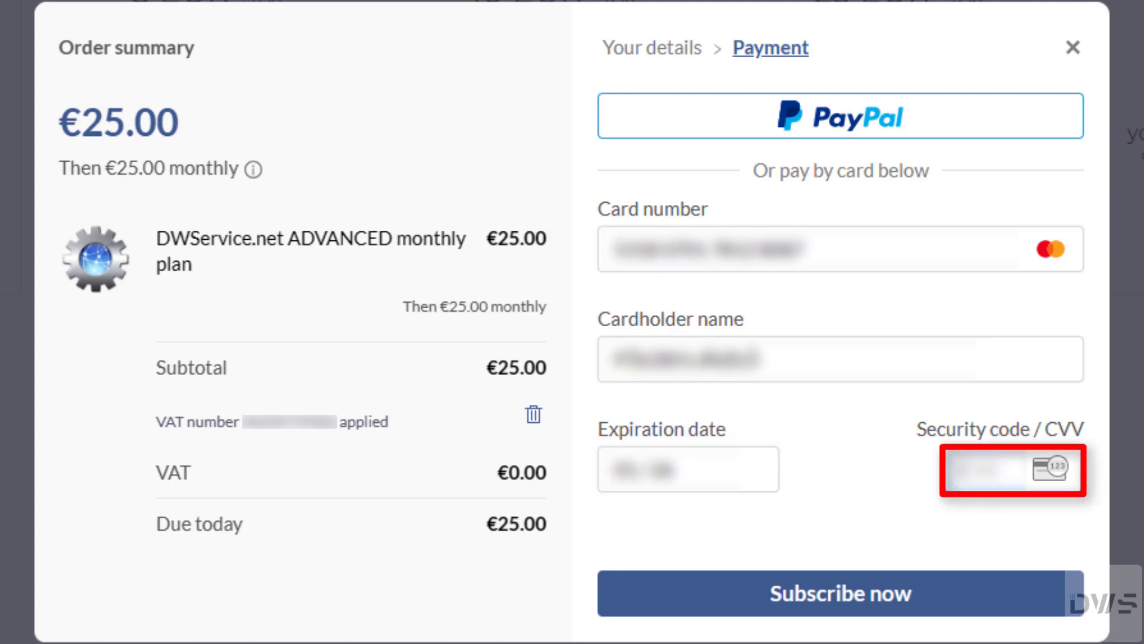
{"action": "type", "text": "123"}
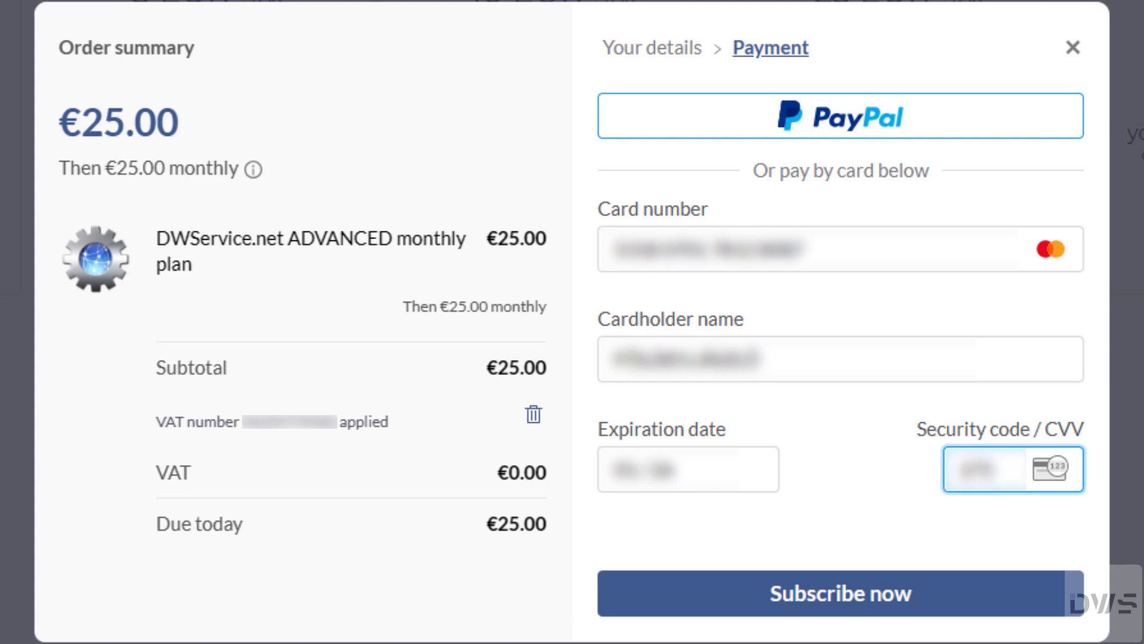
Step: Pay, confirm the active Advanced 25 EUR monthly plan under Subscriptions, and close the tab
{"action": "left_click", "coordinate": [834, 608]}
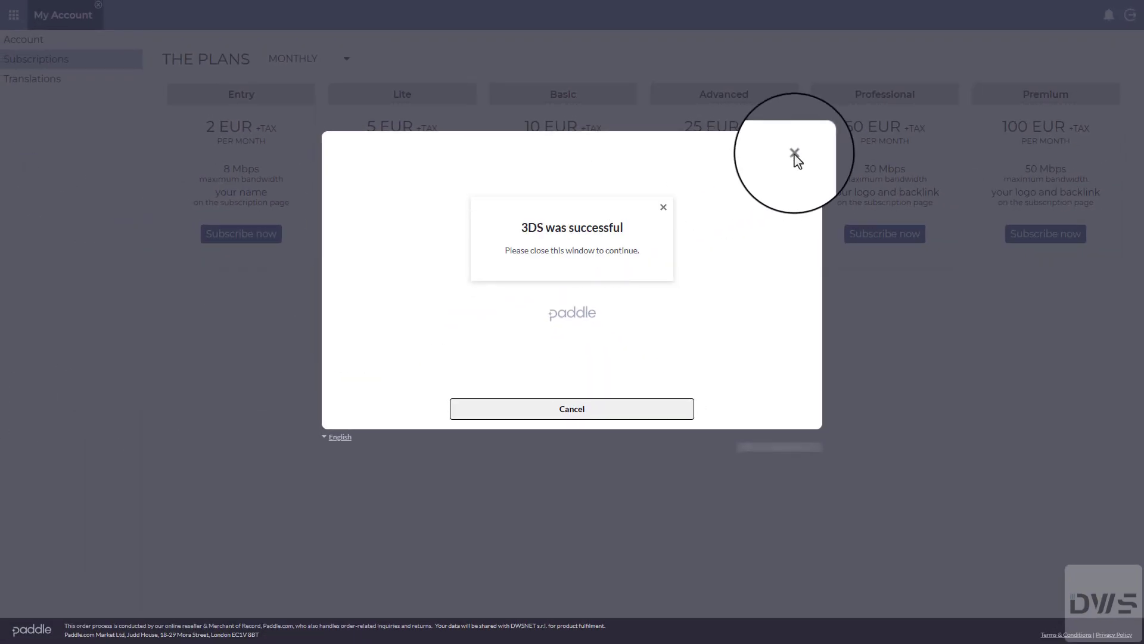
{"action": "left_click", "coordinate": [795, 154]}
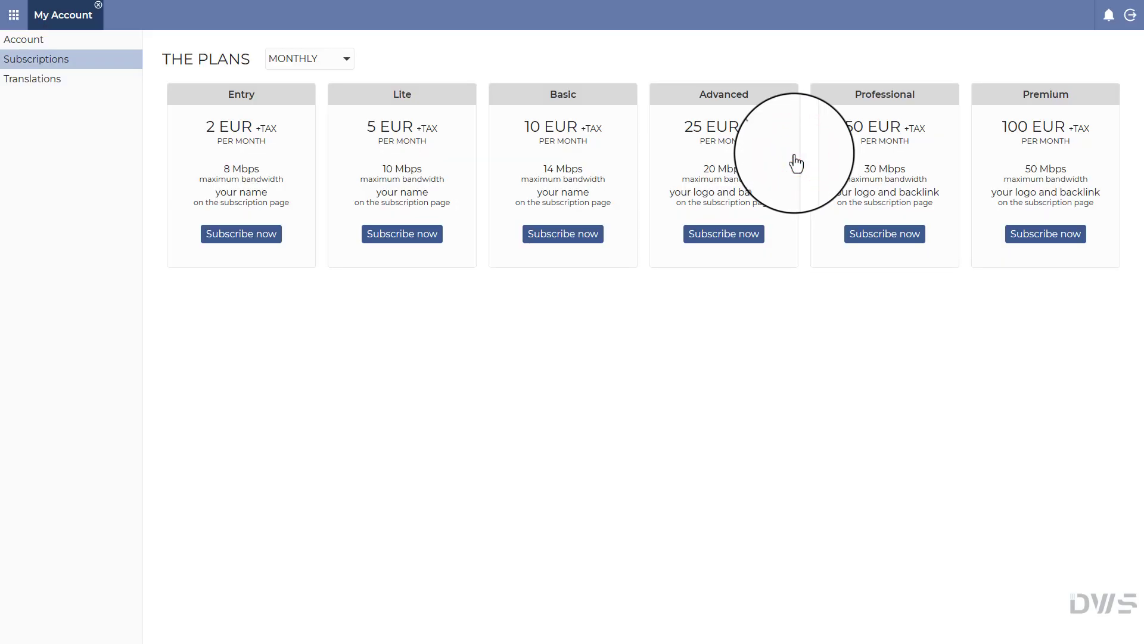
{"action": "left_click", "coordinate": [26, 40]}
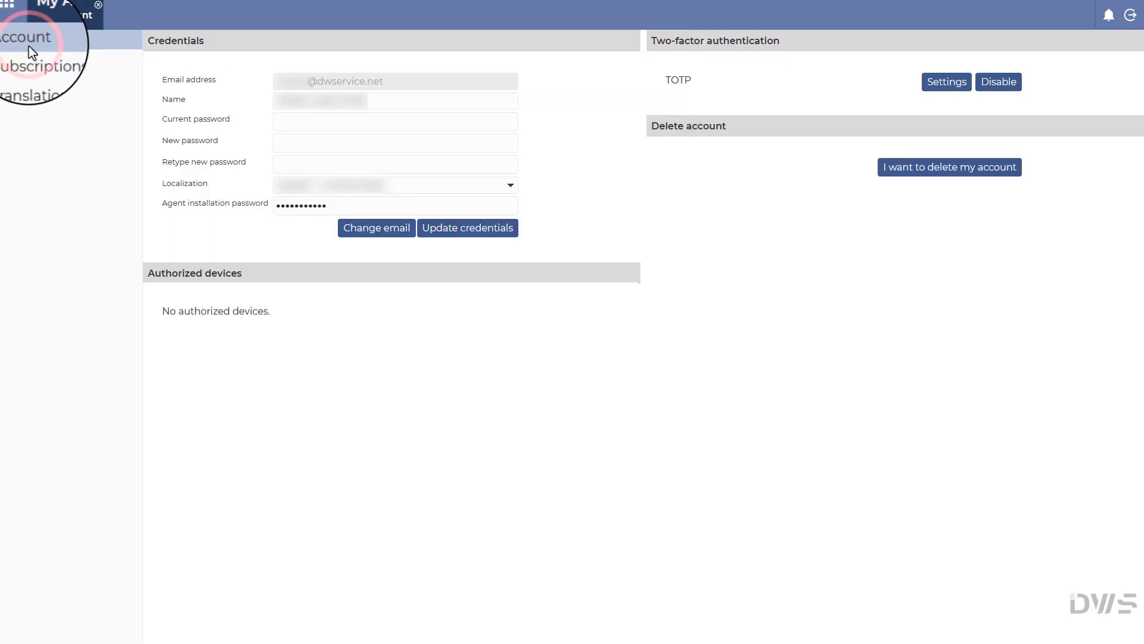
{"action": "left_click", "coordinate": [29, 62]}
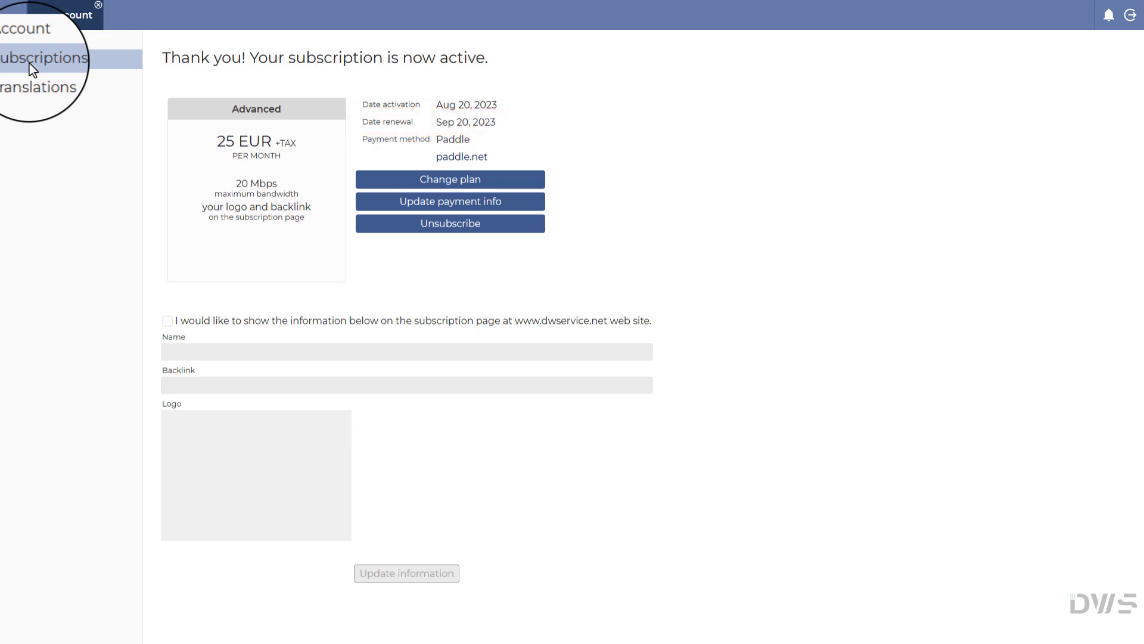
{"action": "left_click", "coordinate": [98, 5]}
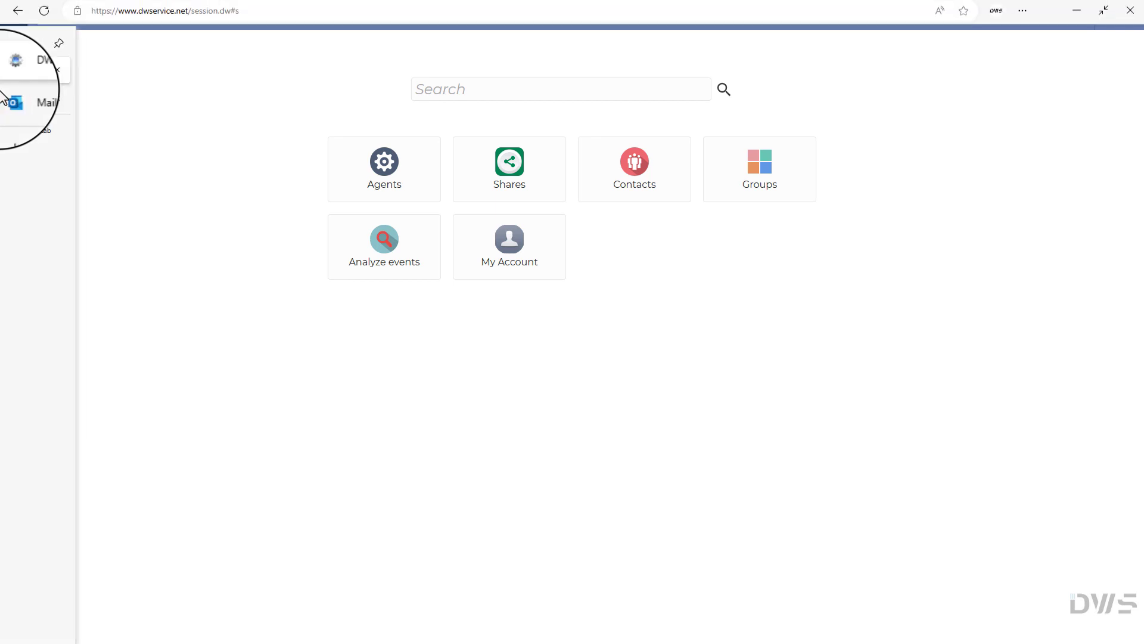
Step: Open the dwservice.net ADVANCED plan invoice email from the Outlook Inbox after checking Junk Email
{"action": "left_click", "coordinate": [19, 100]}
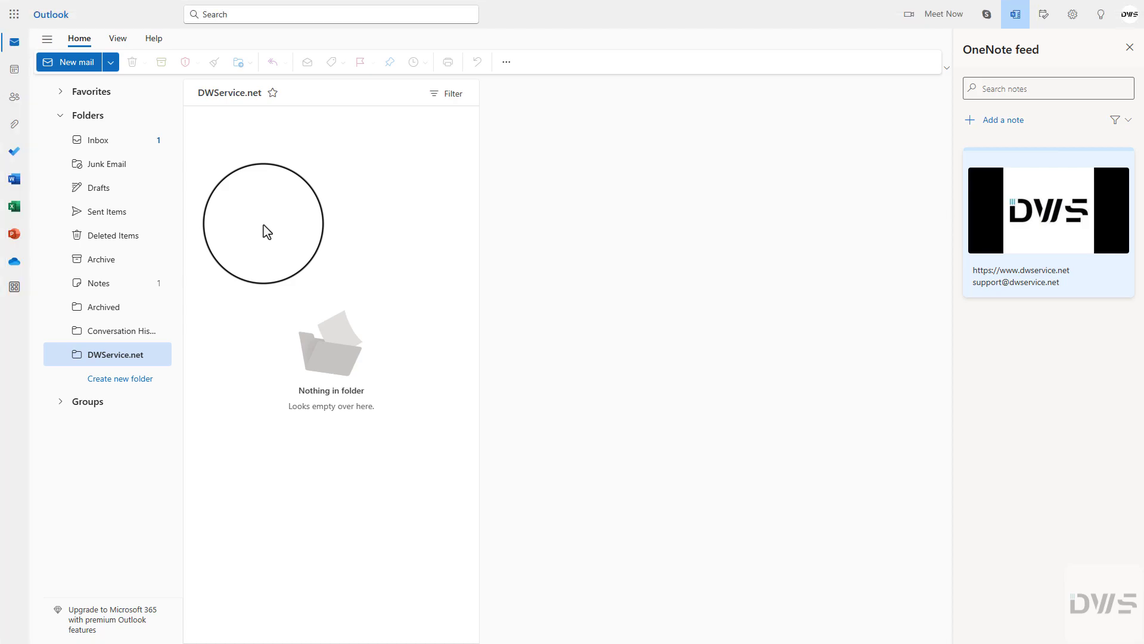
{"action": "left_click", "coordinate": [106, 151]}
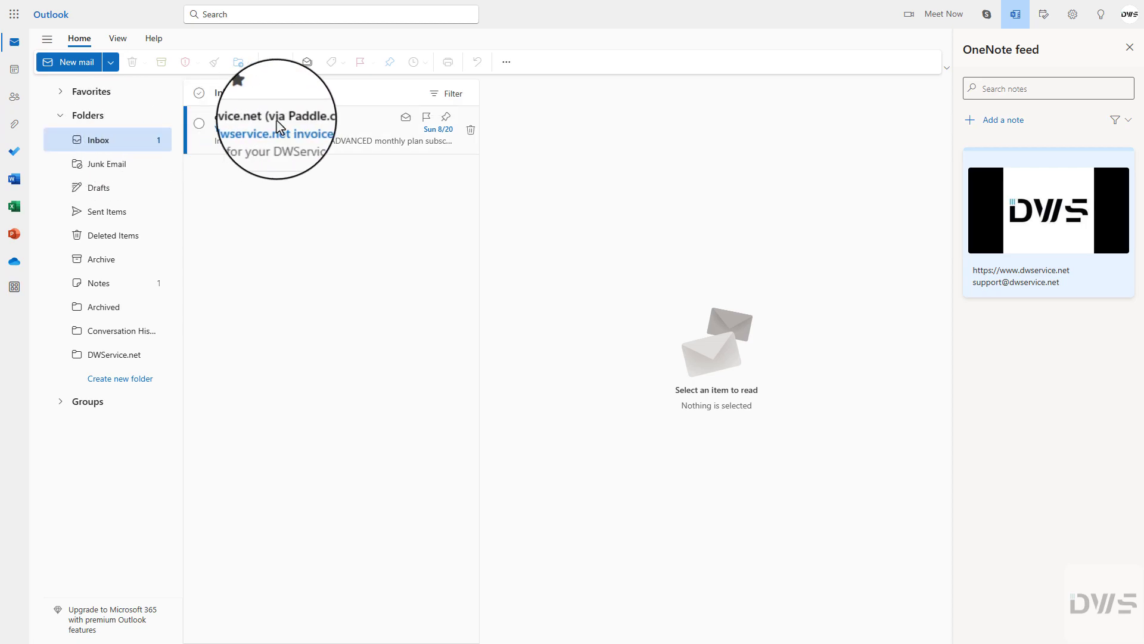
{"action": "left_click", "coordinate": [109, 164]}
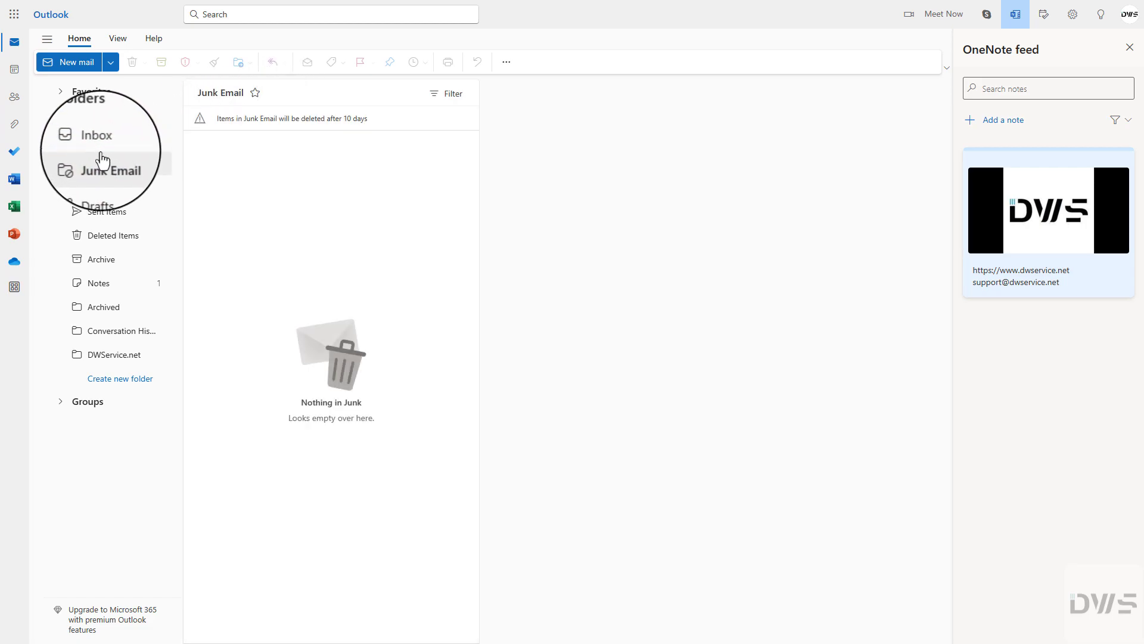
{"action": "left_click", "coordinate": [96, 149]}
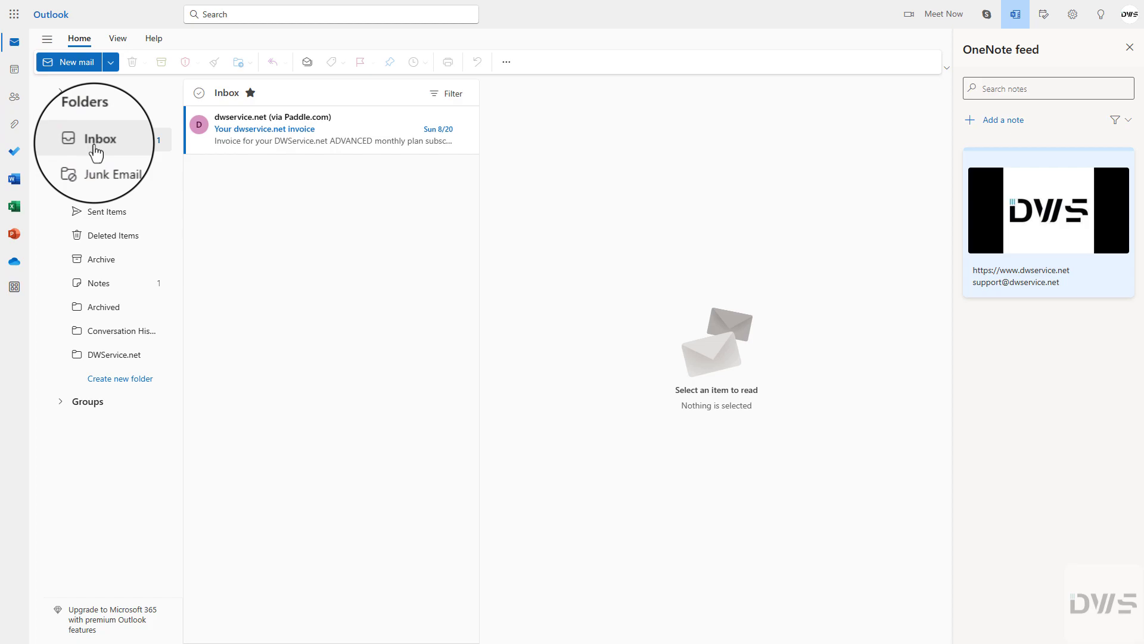
{"action": "left_click", "coordinate": [299, 140]}
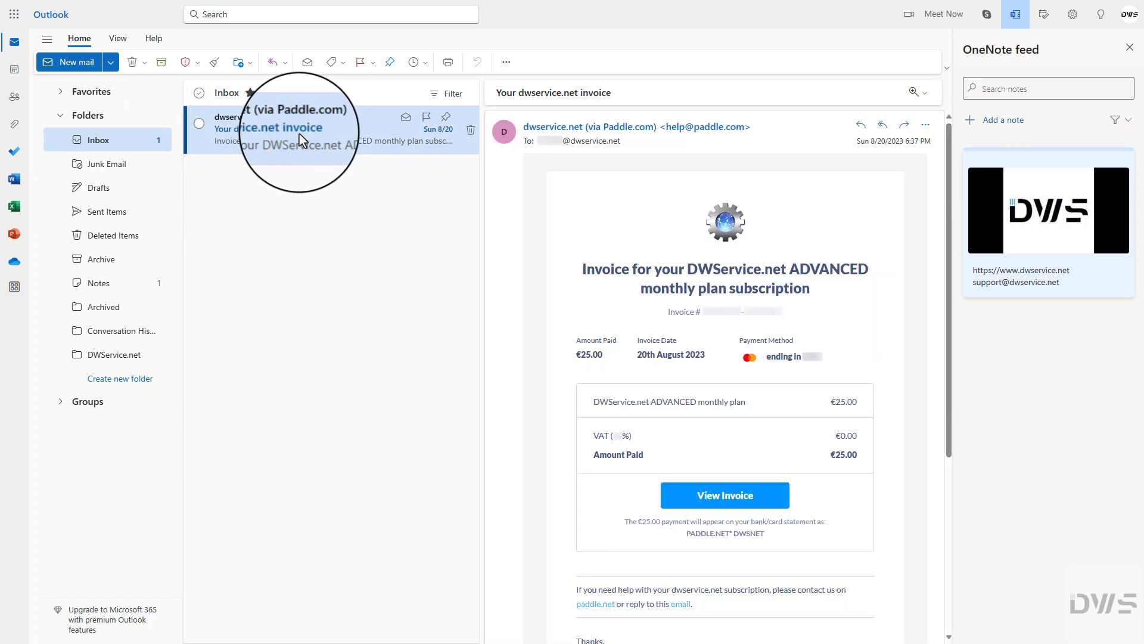